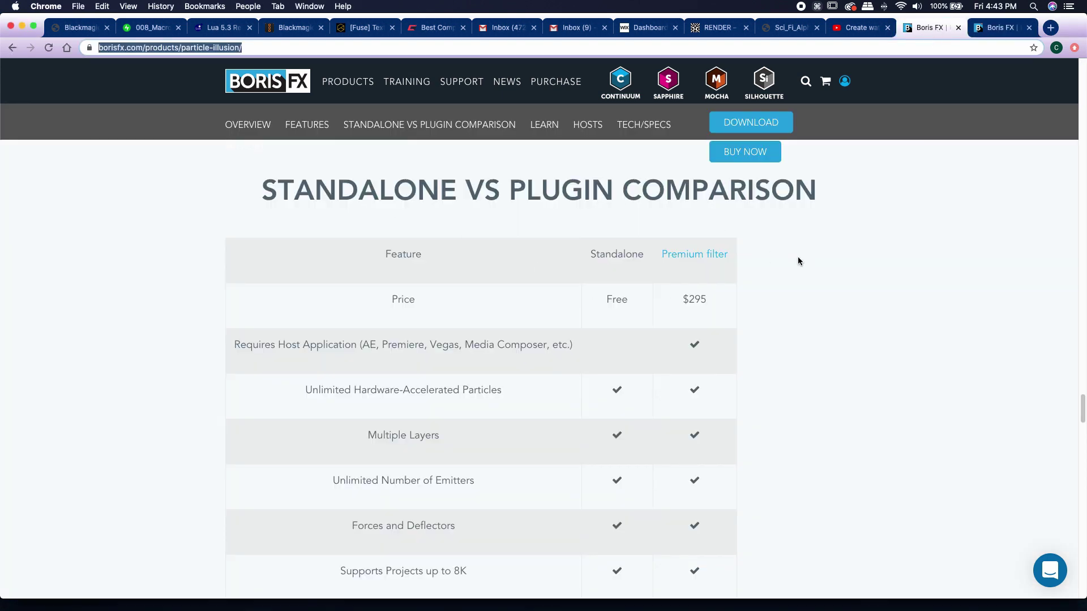
Review the standalone versus plugin comparison table and highlight the "Direct Compositing on Source" feature.
scroll(772, 294, "down", 7)
scroll(772, 300, "down", 1)
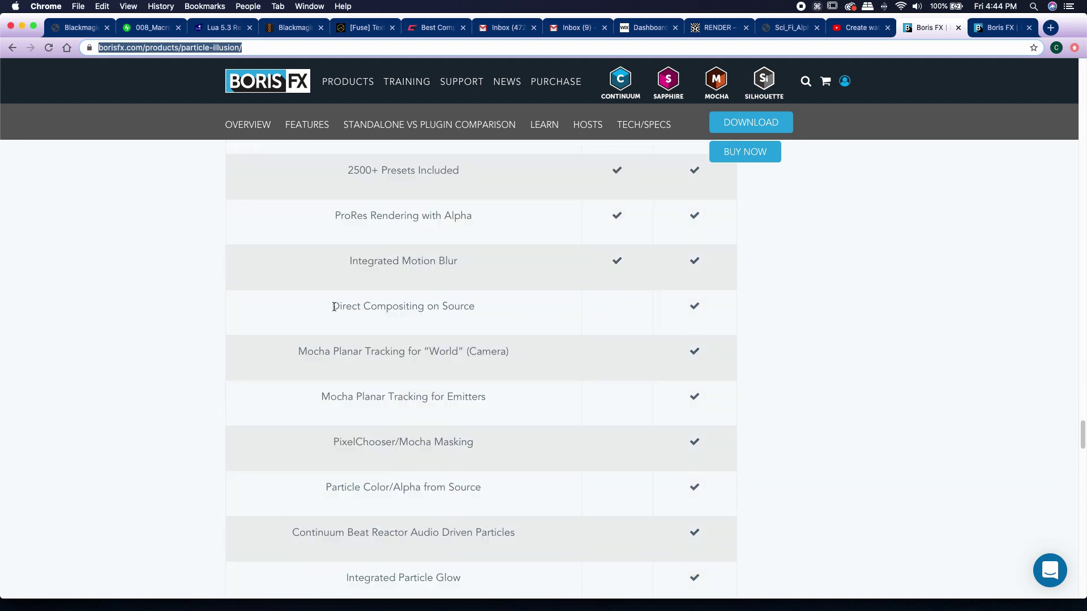
left_click_drag(333, 307, 500, 313)
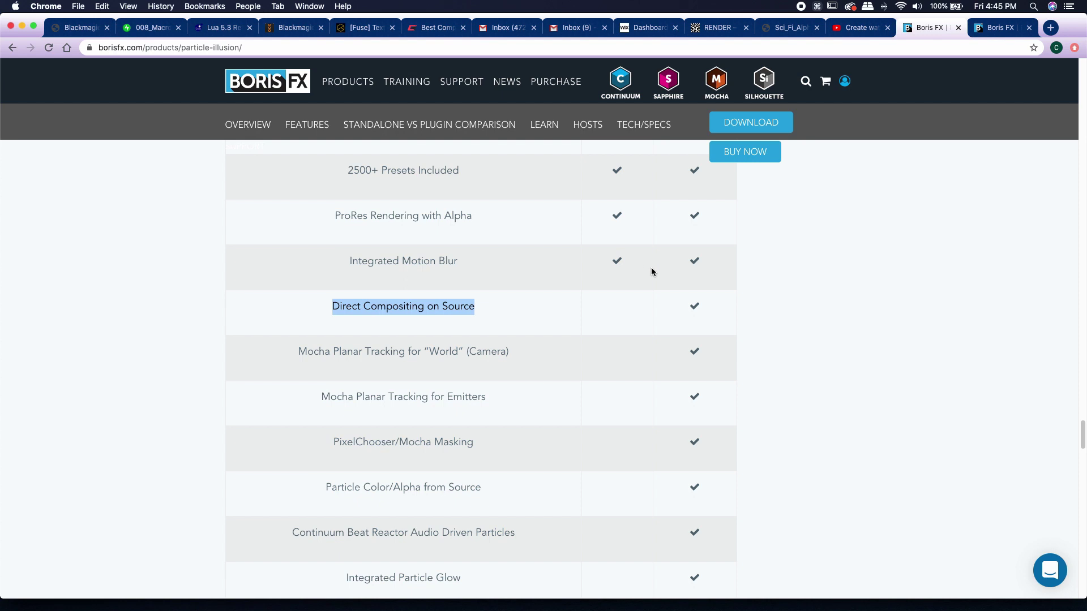
Switch to DaVinci Resolve and place the Coffee clip at the start of the Video 1 track.
mouse_move(1, 144)
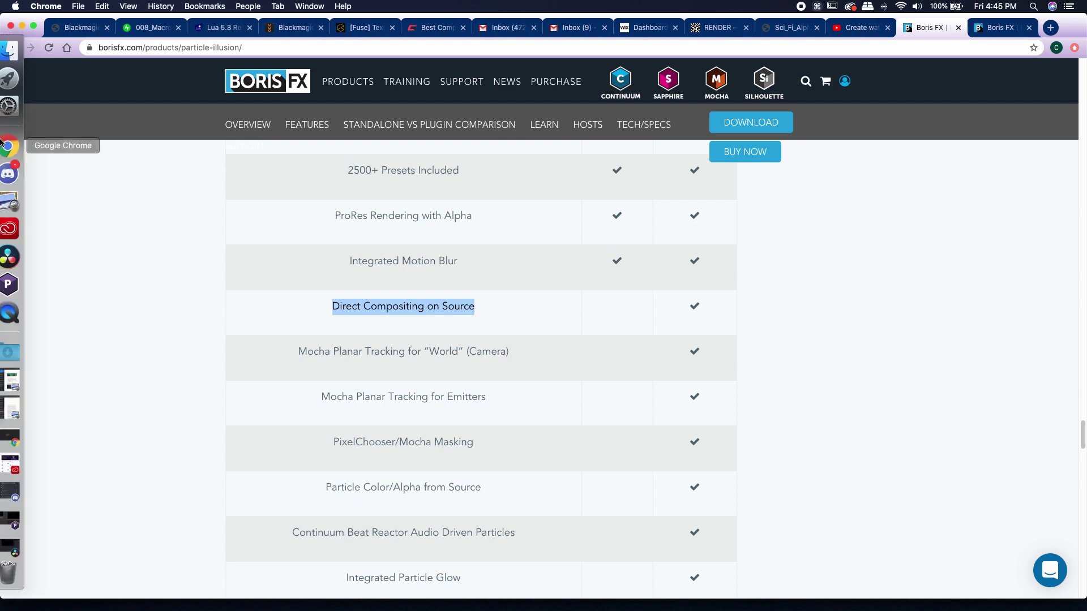
left_click(8, 256)
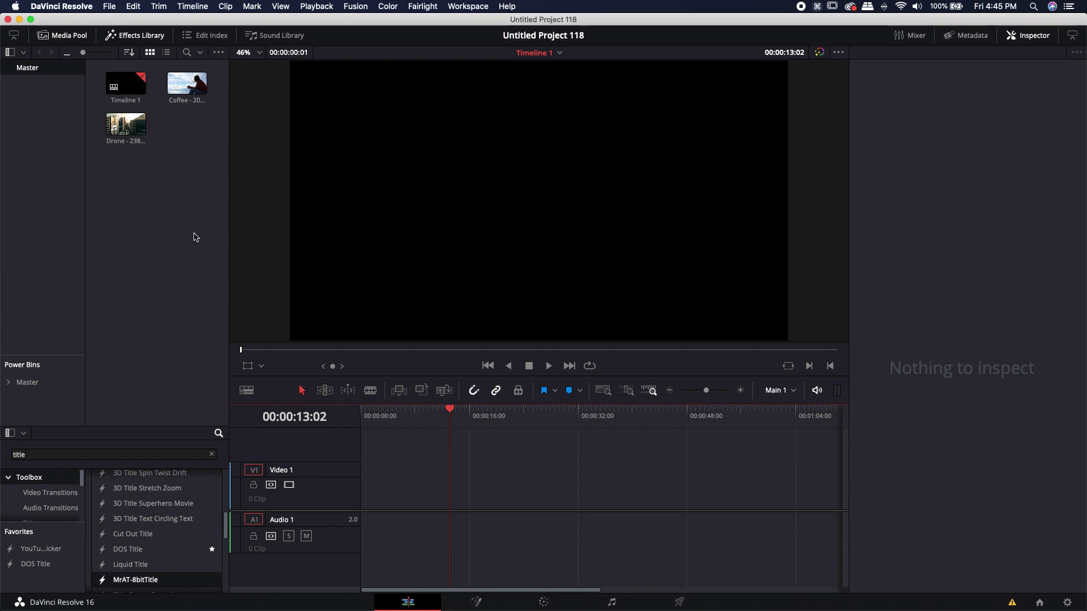
left_click_drag(187, 85, 373, 481)
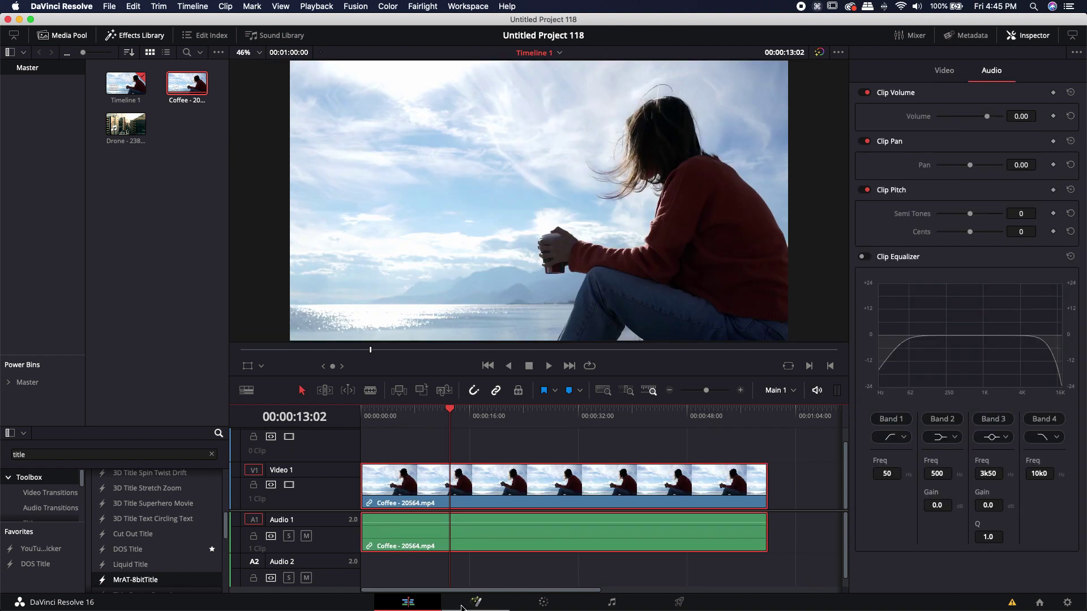
Open the clip in Fusion and save the viewer image to the Desktop as sitting.jpg, replacing the existing file.
key("shift+5")
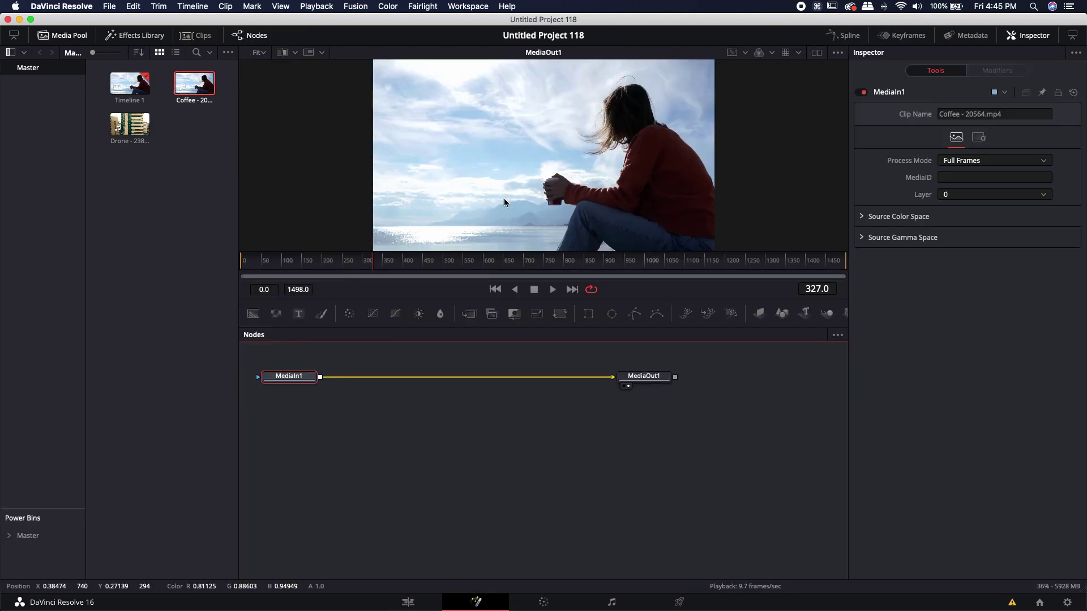
right_click(507, 131)
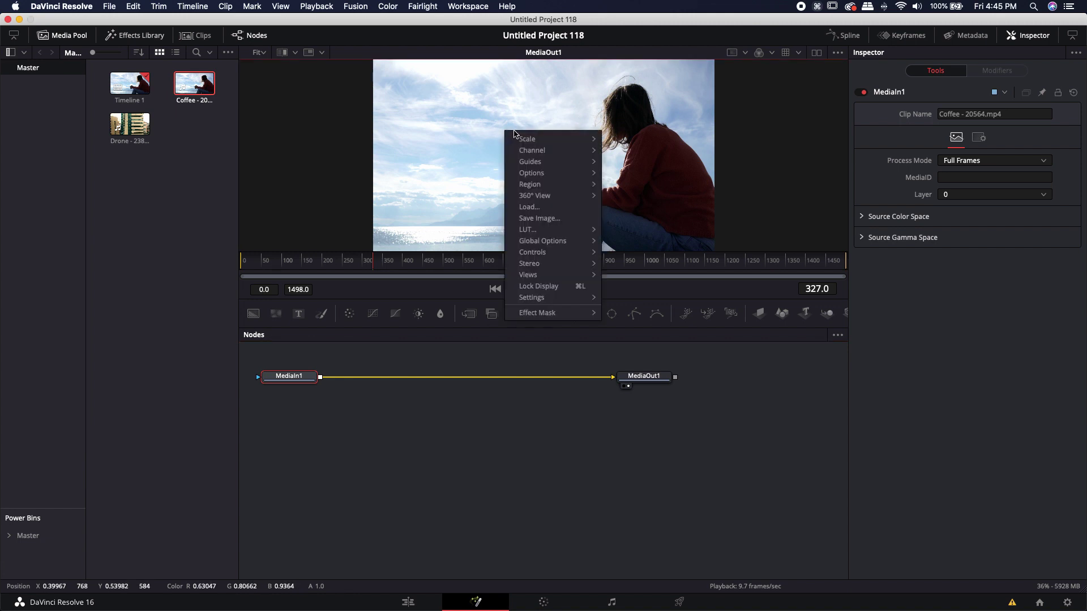
left_click(538, 218)
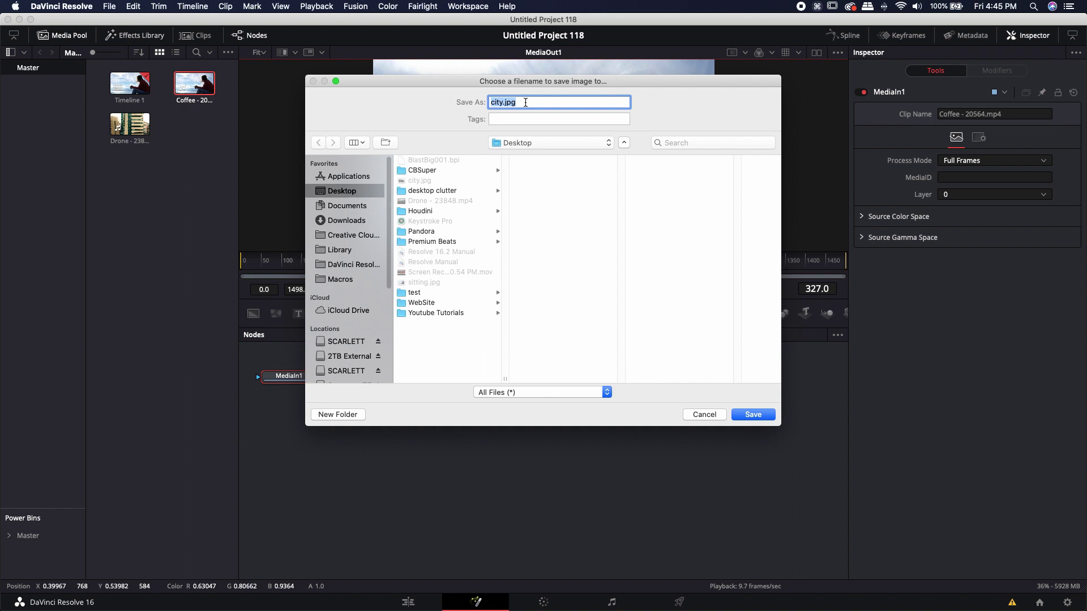
type("sitting.jpg")
key("Return")
left_click(625, 153)
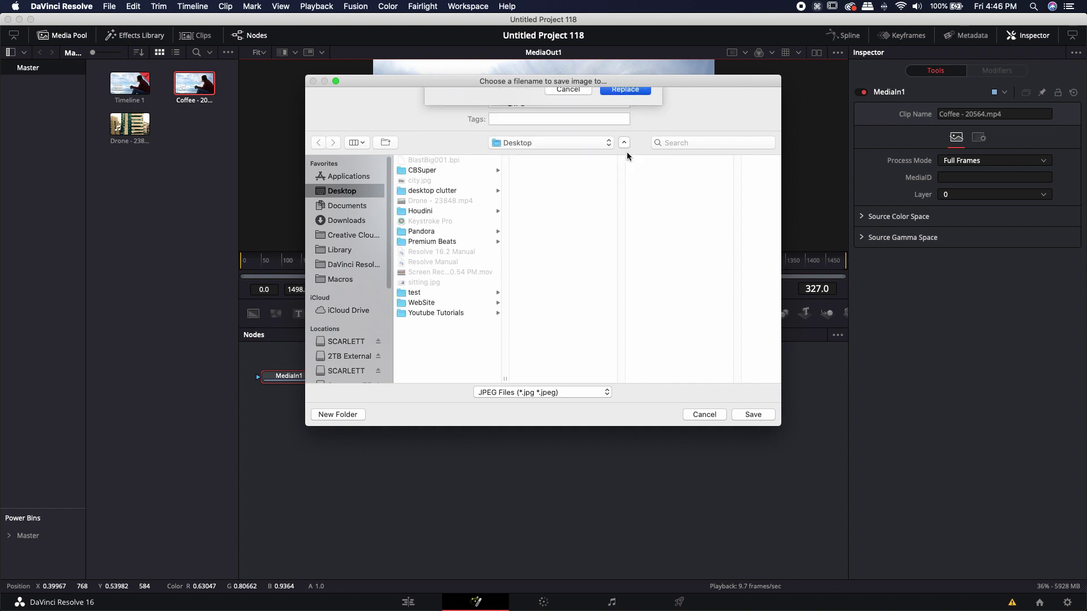
Switch to Particle Illusion, search the emitter library for "basic" and add the custom Basic Emitter to Layer 1.
mouse_move(2, 149)
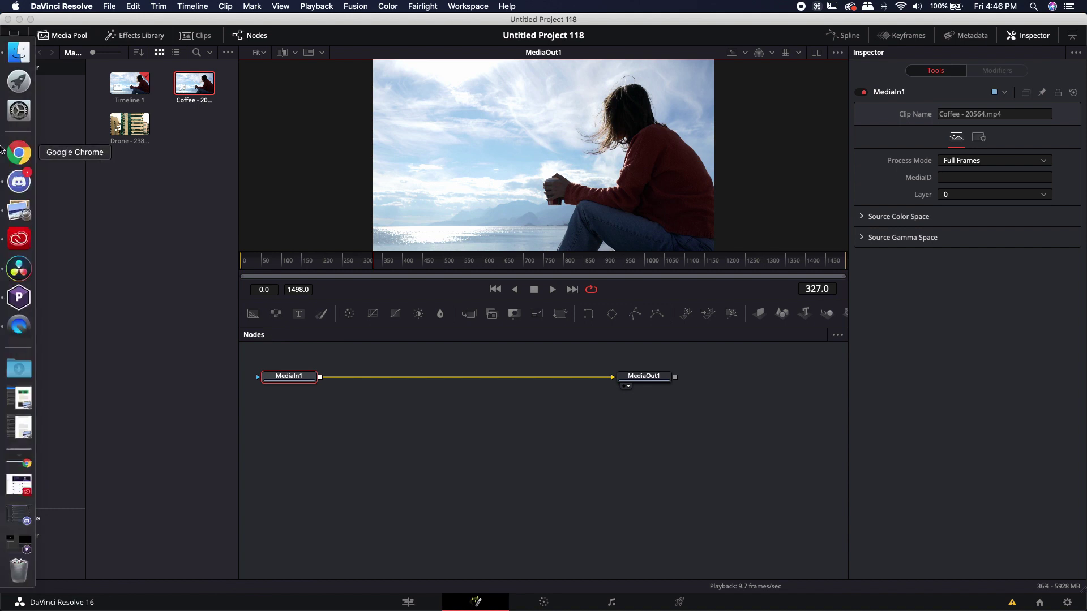
left_click(21, 297)
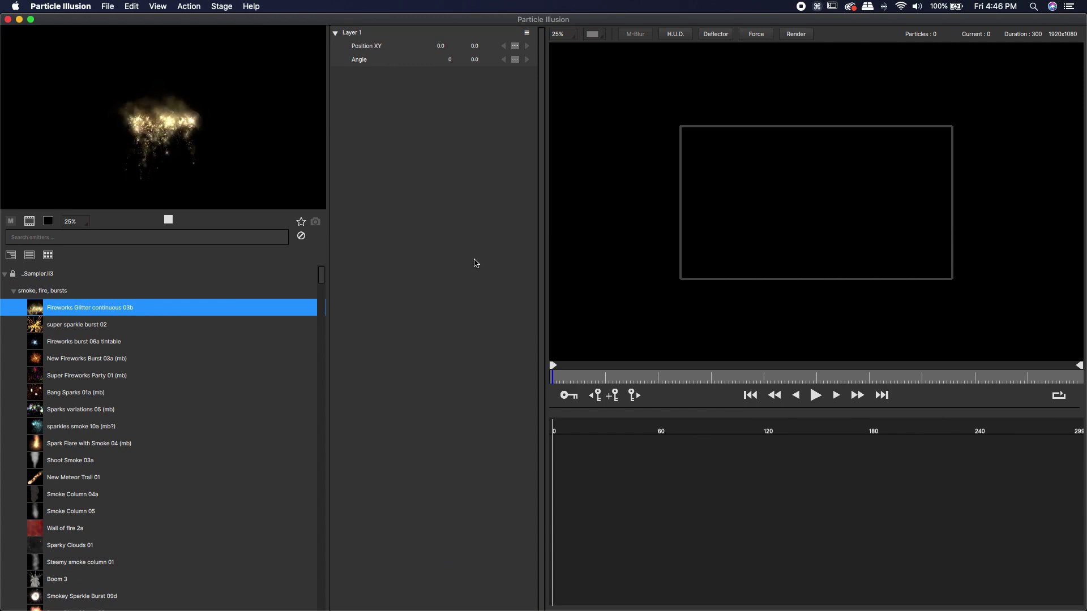
left_click(103, 237)
type("basic")
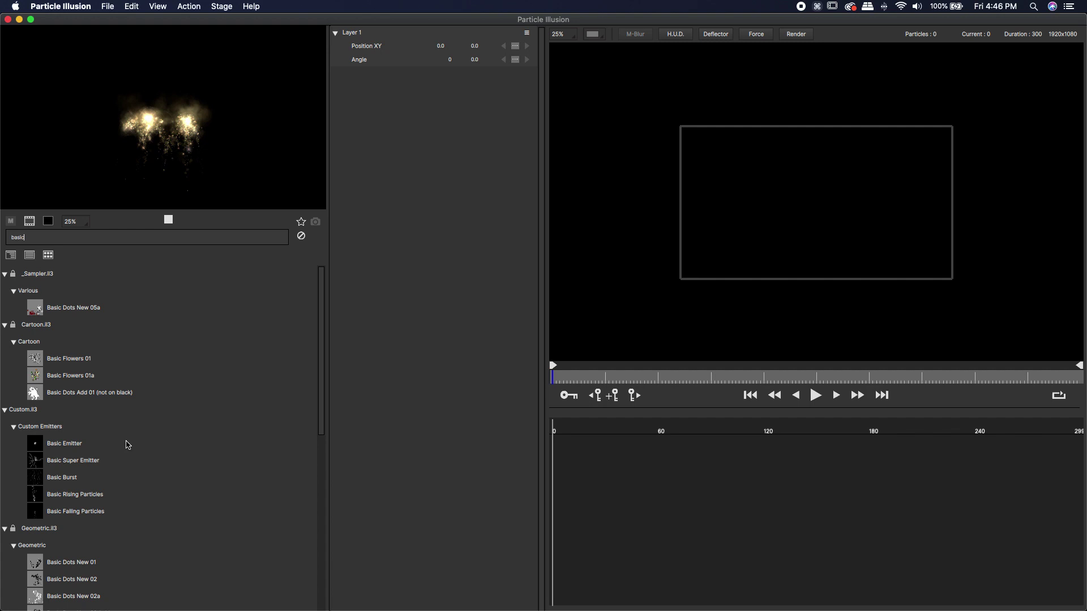
double_click(68, 447)
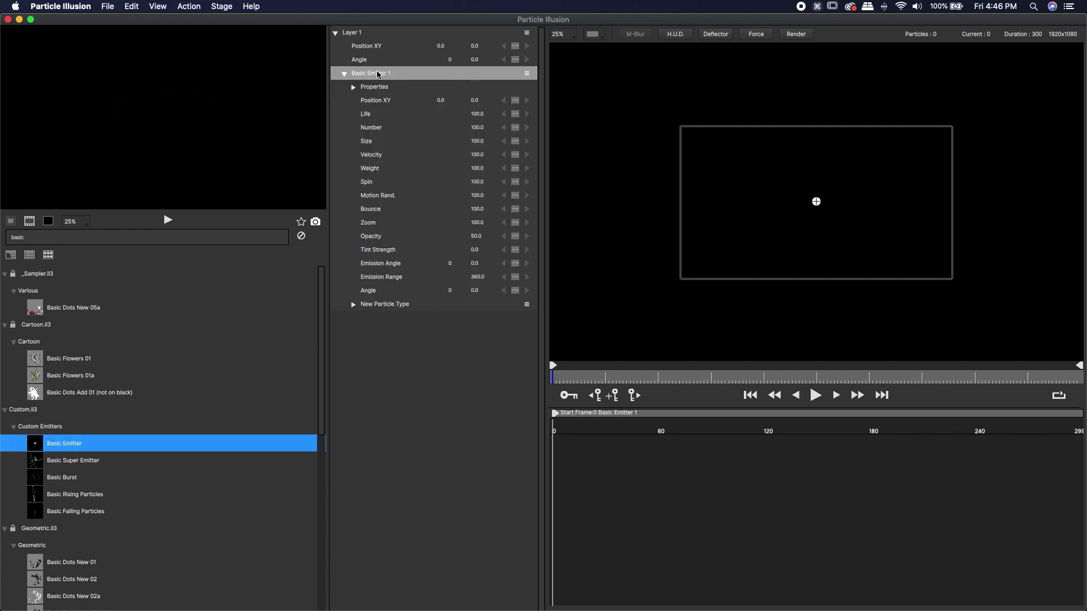
Rename the new emitter as Plate.
left_click(528, 76)
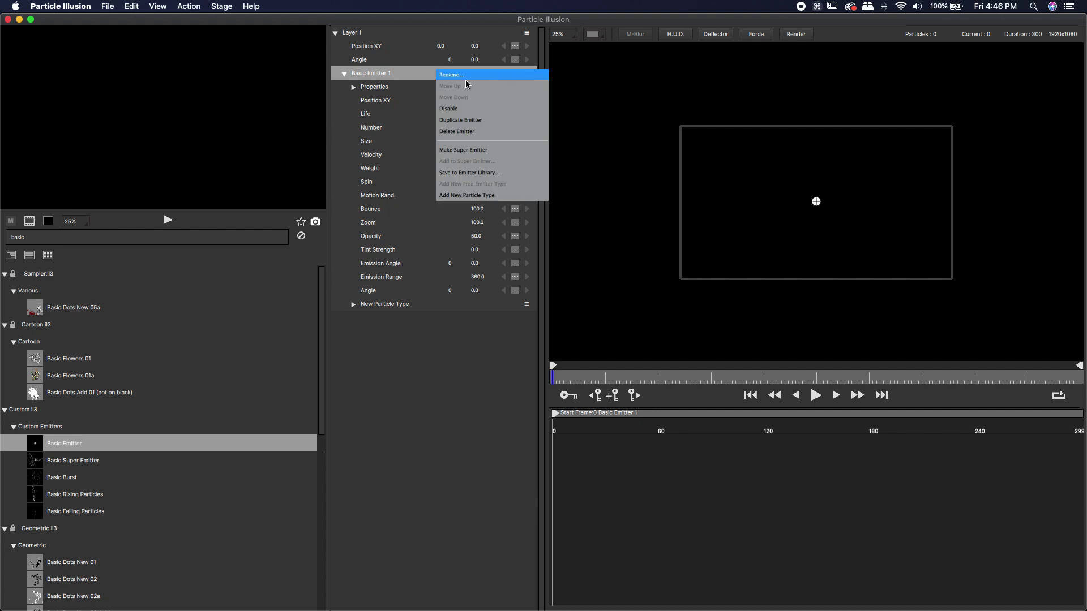
left_click(465, 81)
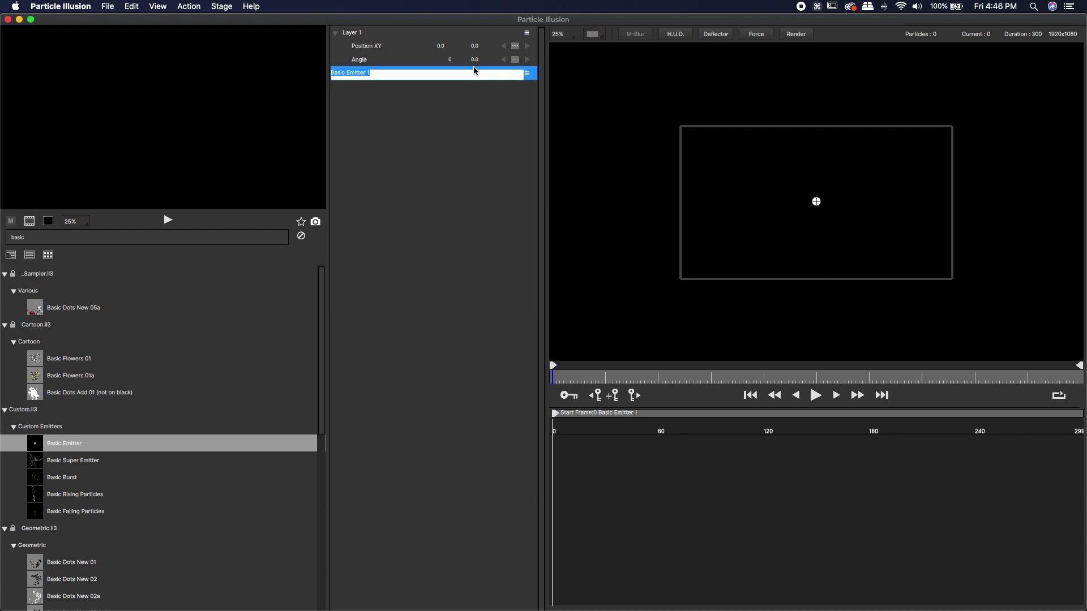
type("Plate")
key("Return")
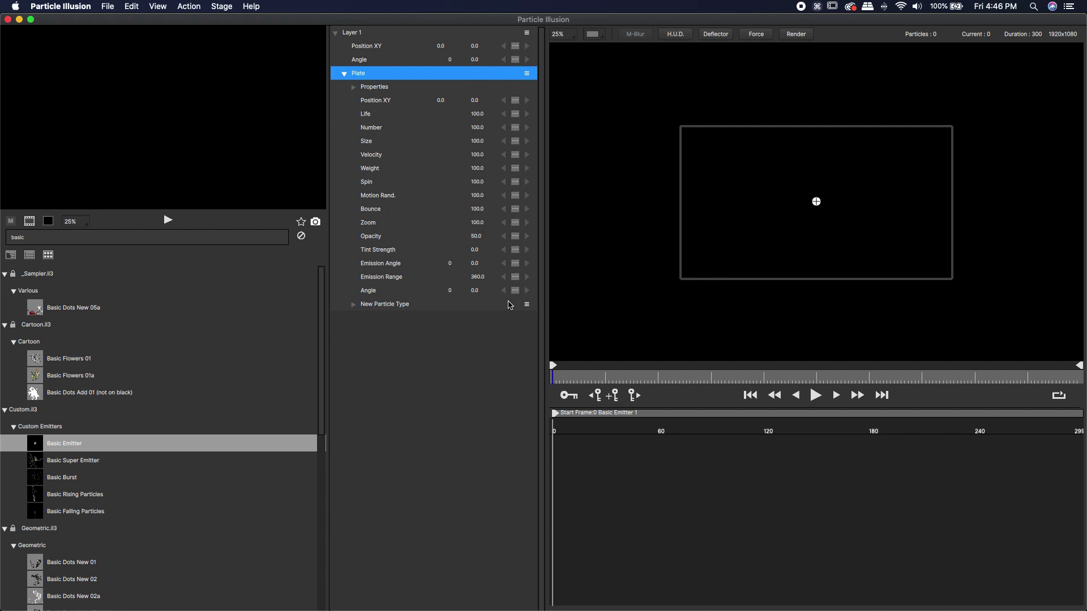
Rename the Plate emitter's particle type as Image.
left_click(526, 306)
left_click(450, 306)
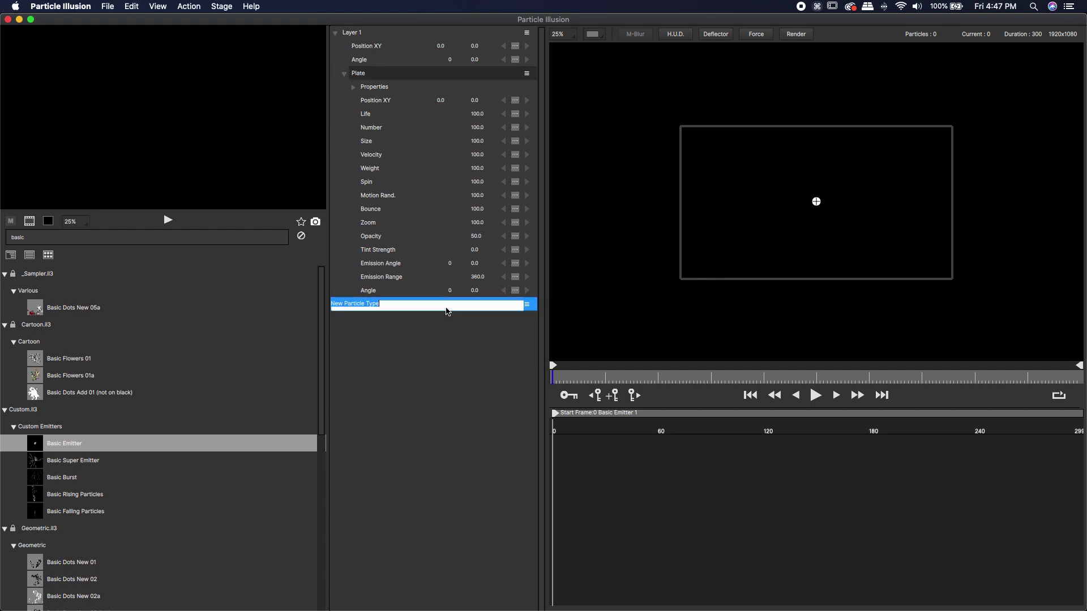
key("BackSpace")
type("Image")
key("Return")
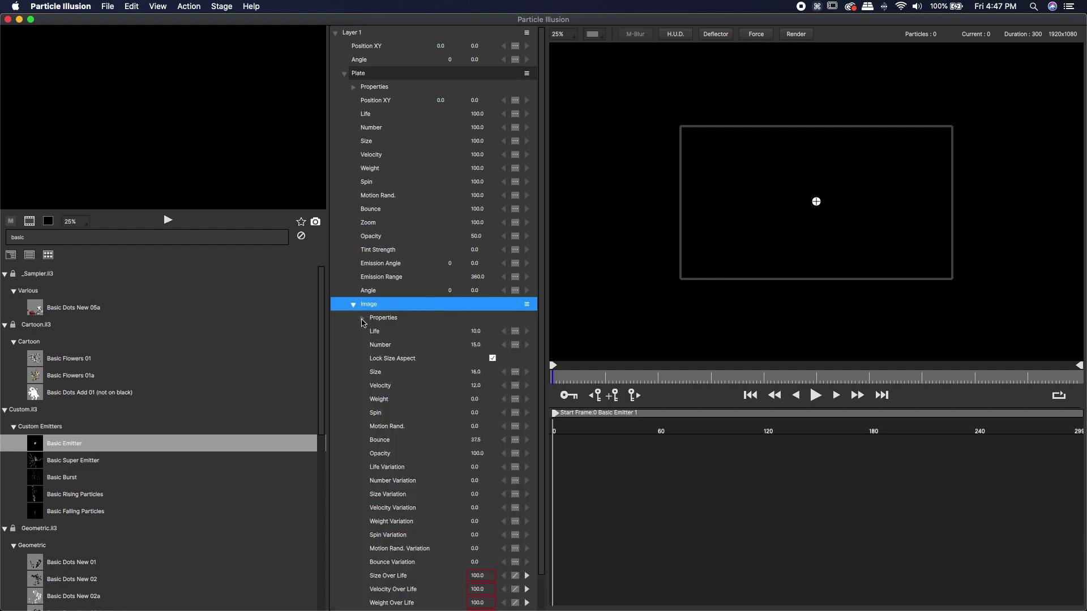
Open sitting.jpg from the Desktop for import as the Image particle's shape.
left_click(362, 319)
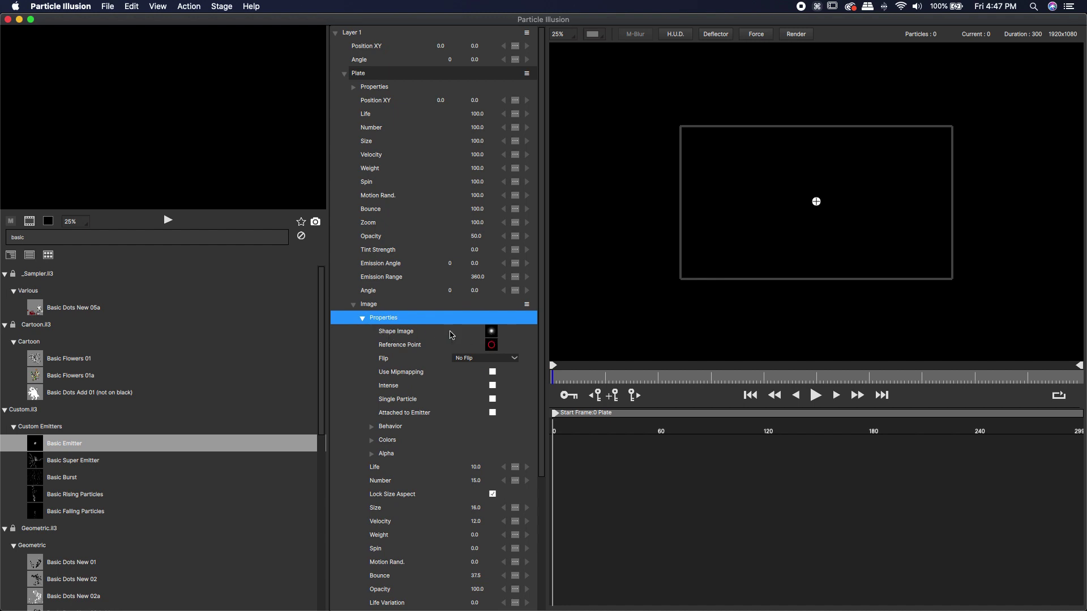
left_click(491, 333)
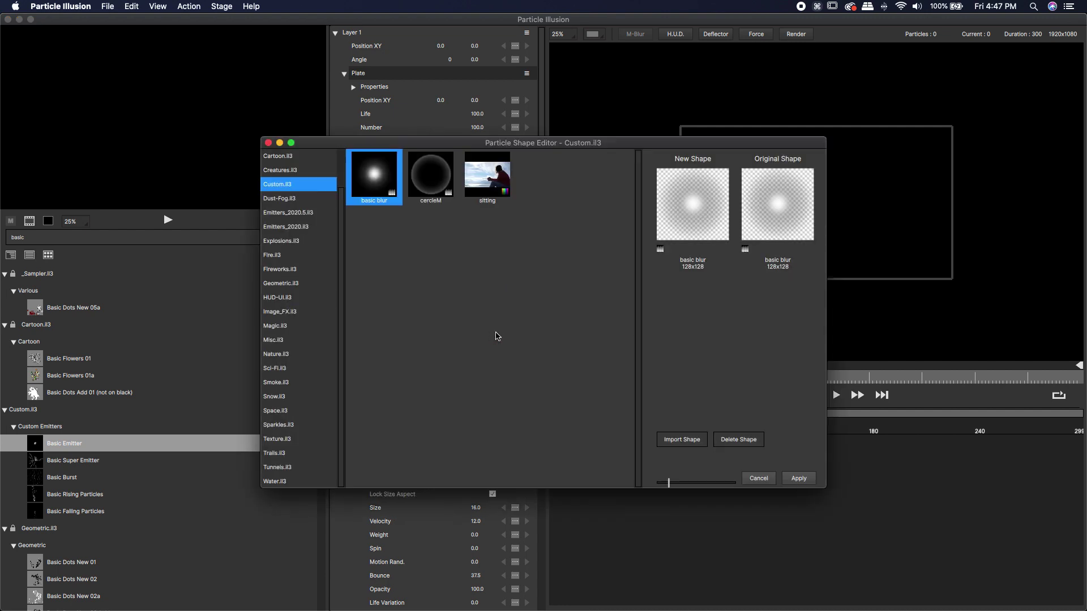
left_click(684, 441)
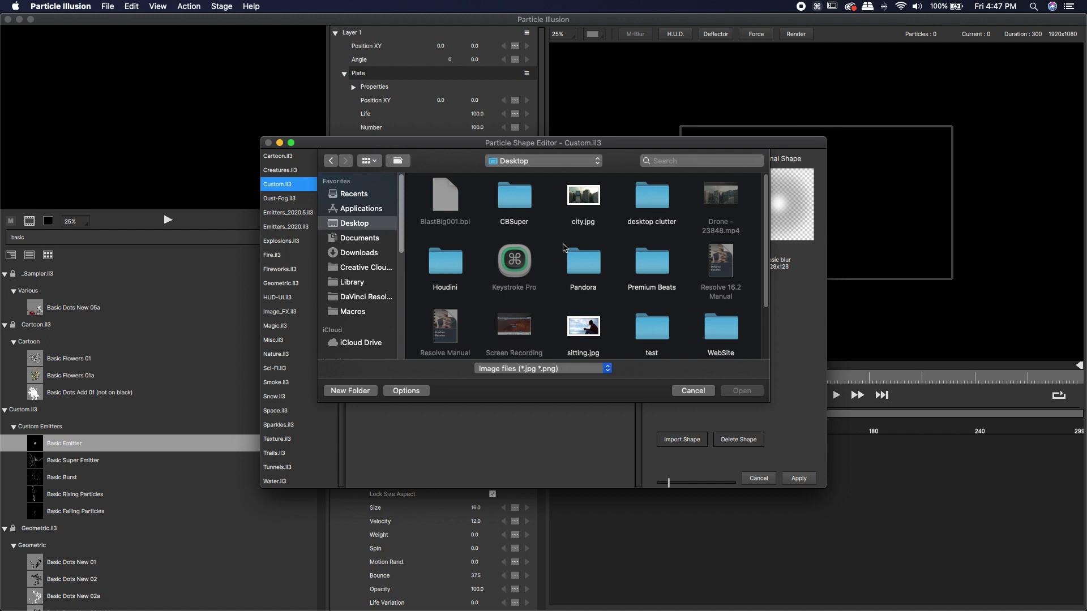
scroll(572, 260, "down", 2)
double_click(584, 292)
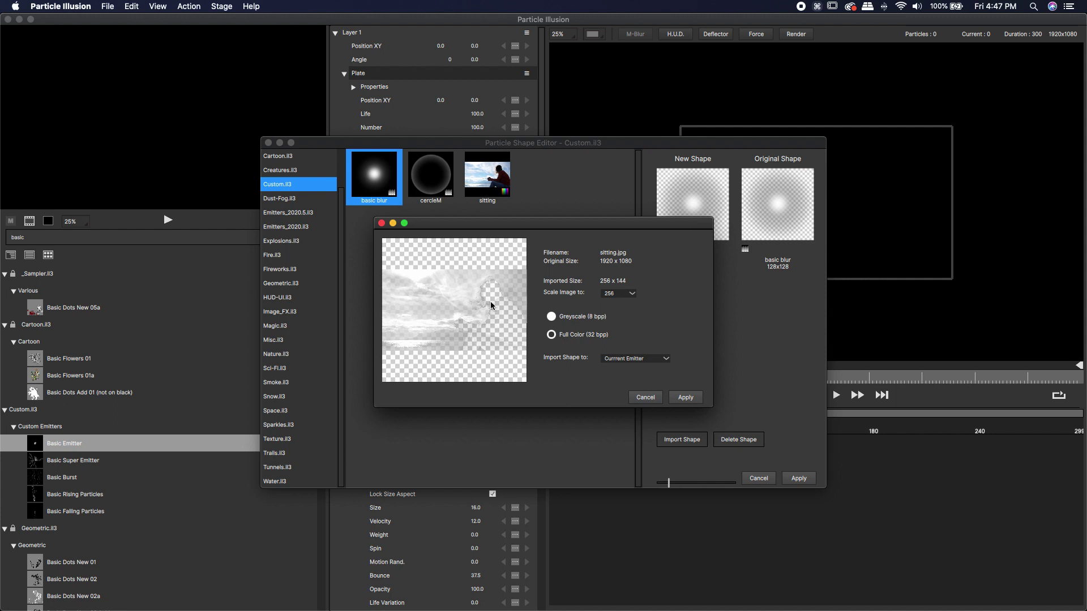
Import the sitting shape in Full Color (32 bpp) with a changed image scale and apply it to the particle.
left_click(552, 335)
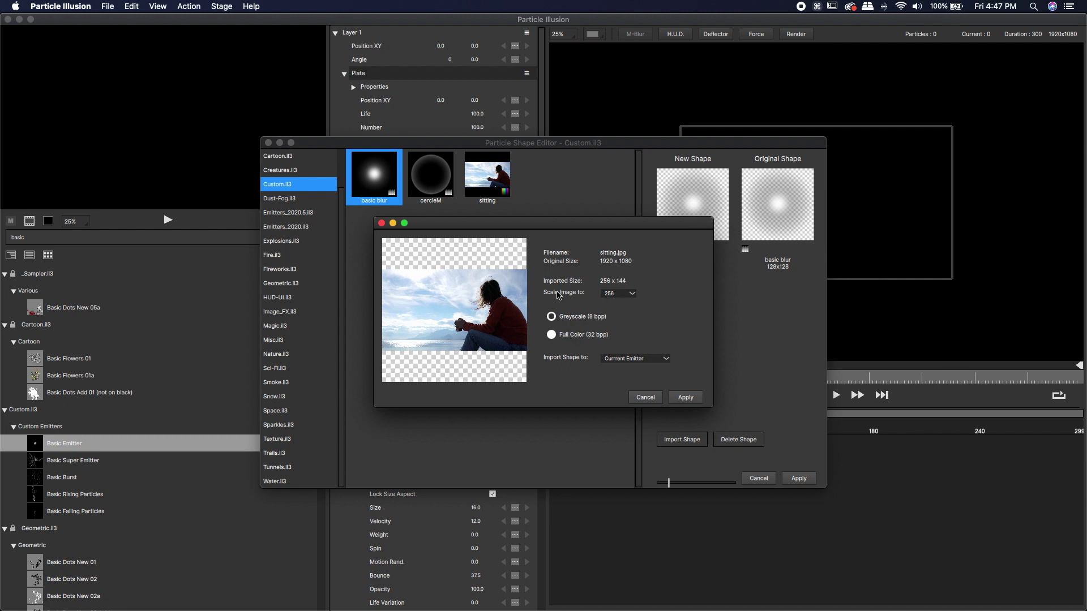
left_click(633, 294)
left_click(626, 373)
left_click(686, 397)
left_click(800, 480)
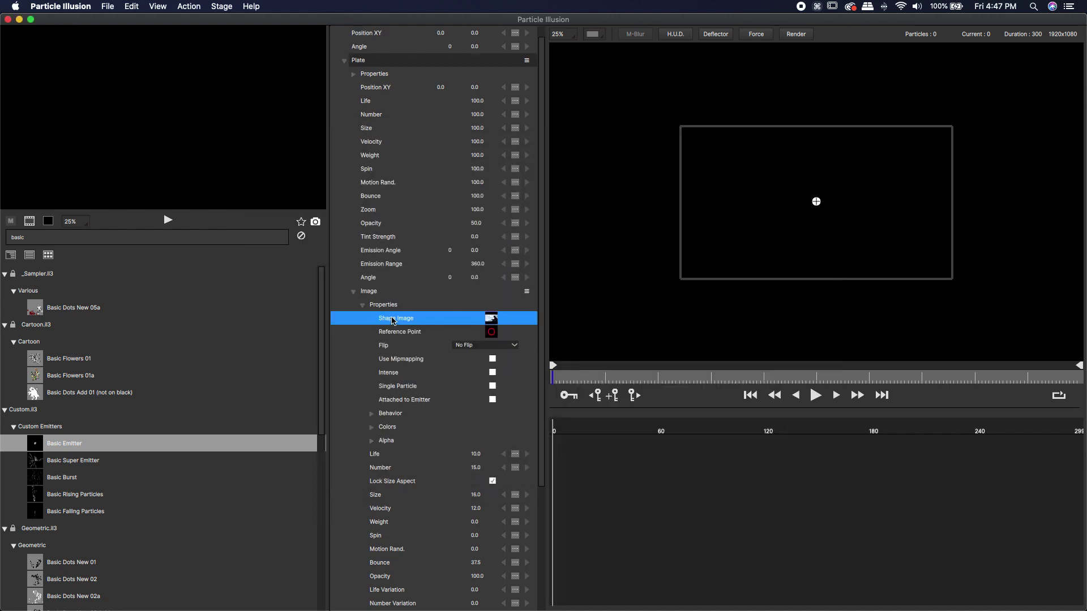
Enlarge the Image particle's size to about 1377.2 and play the animation to check it.
scroll(392, 321, "down", 3)
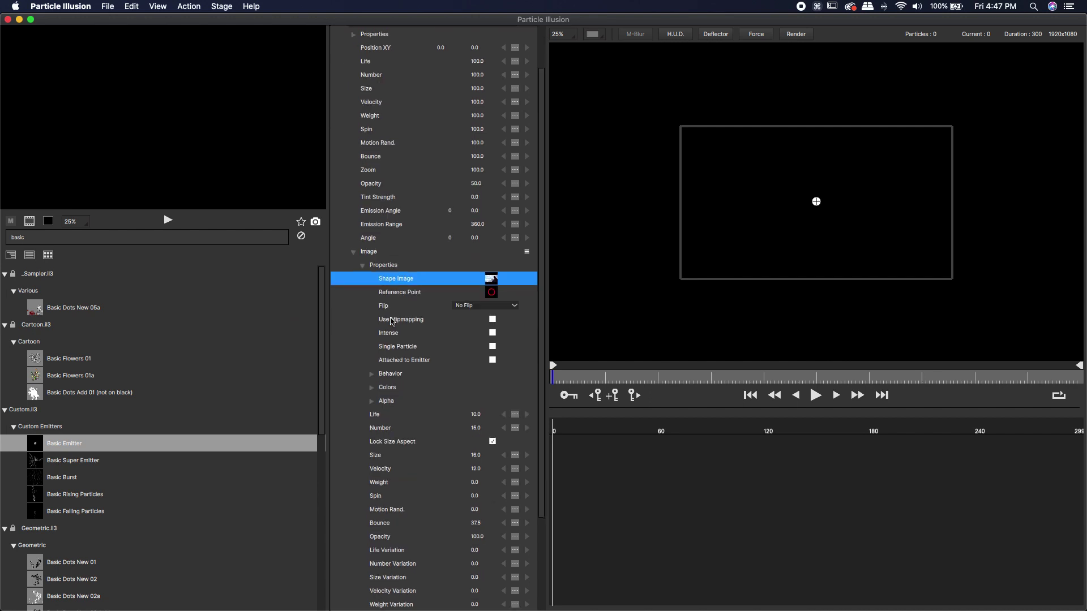
left_click(682, 489)
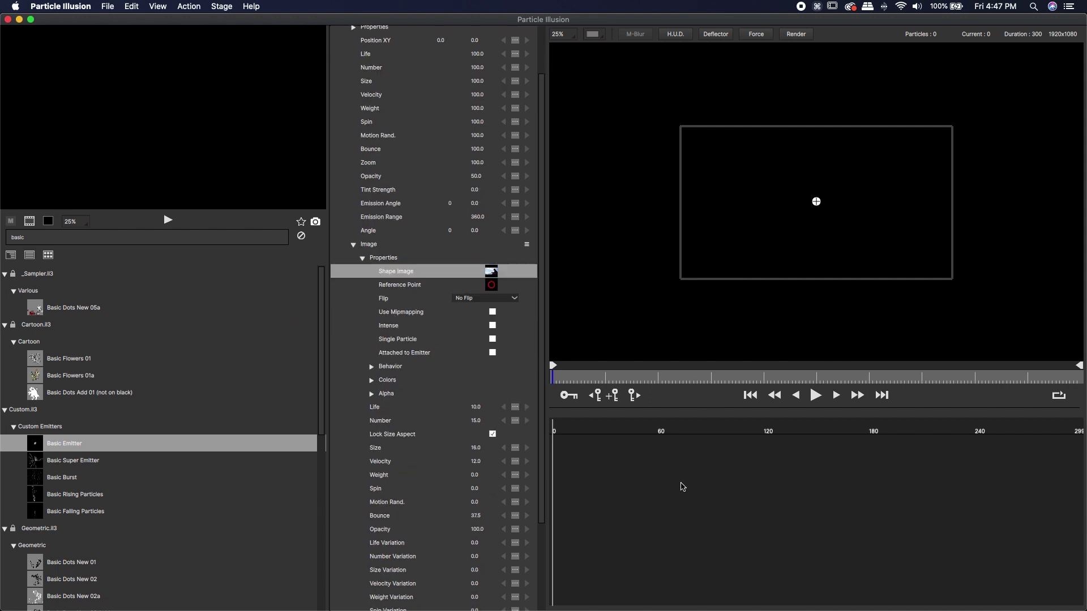
key("space")
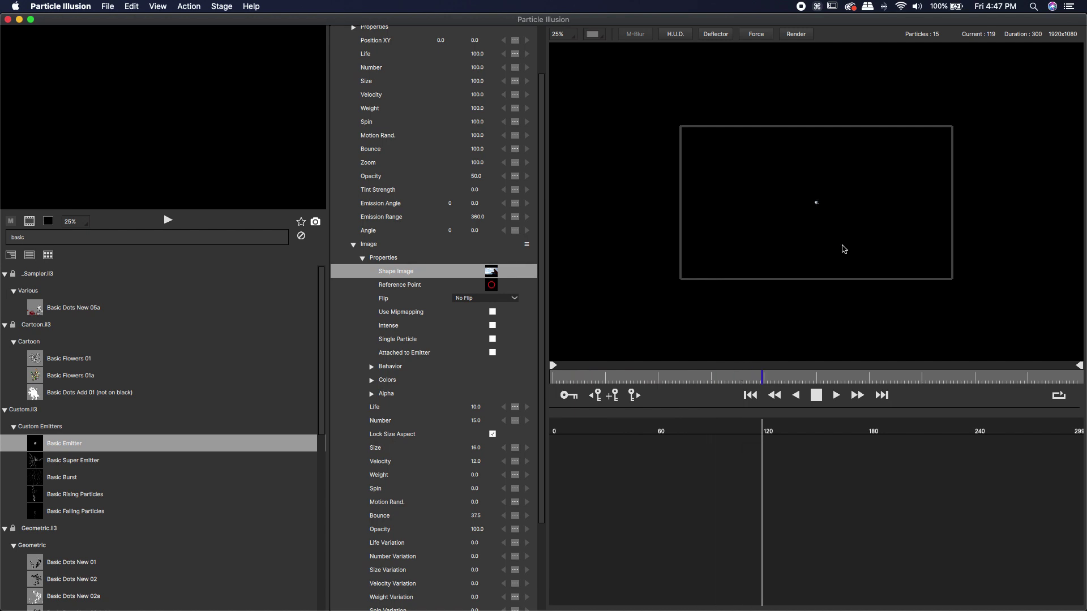
key("space")
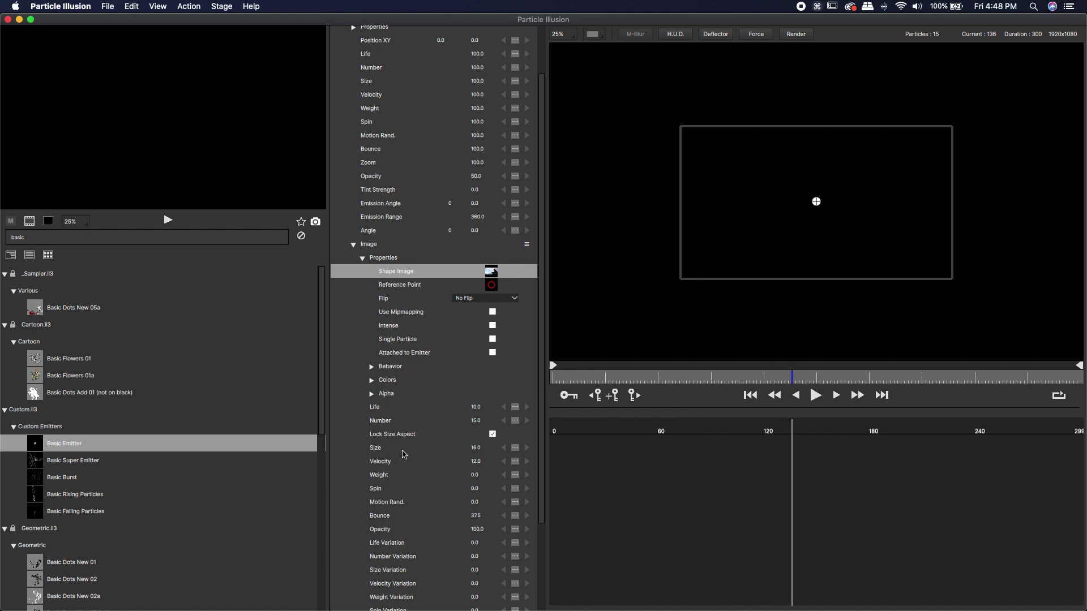
left_click_drag(477, 450, 1065, 445)
left_click_drag(478, 450, 651, 454)
key("space")
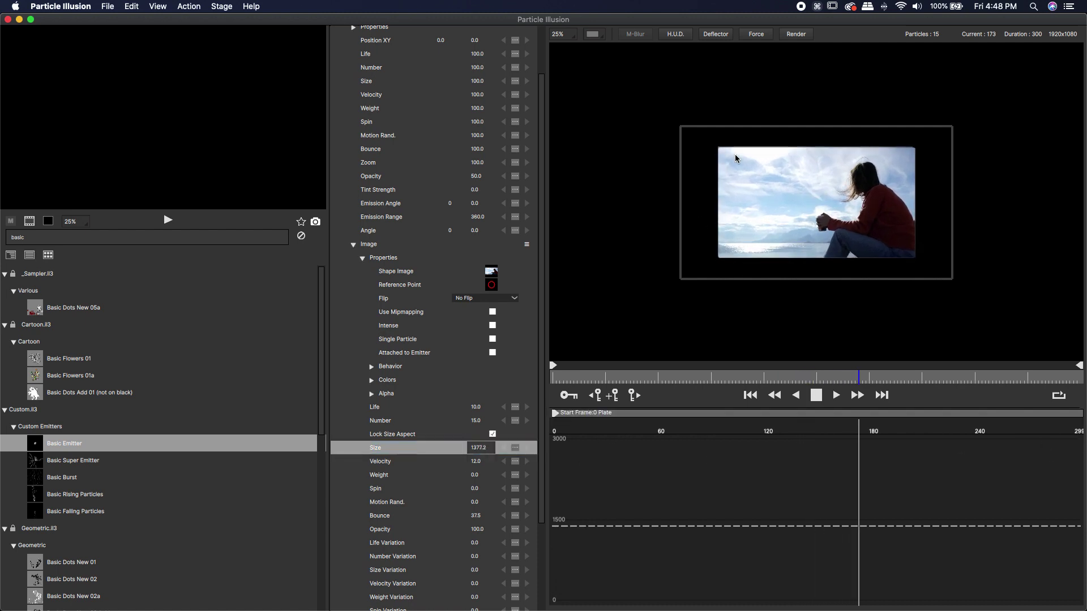
key("space")
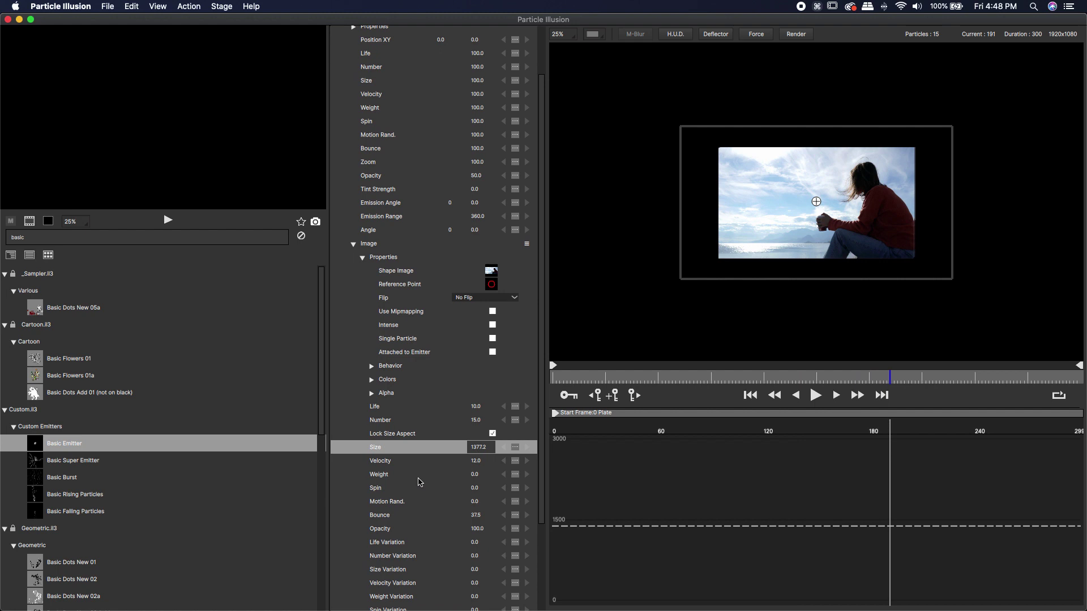
Set the Image particle's velocity to 0 and replay the animation from the first frame.
left_click(474, 461)
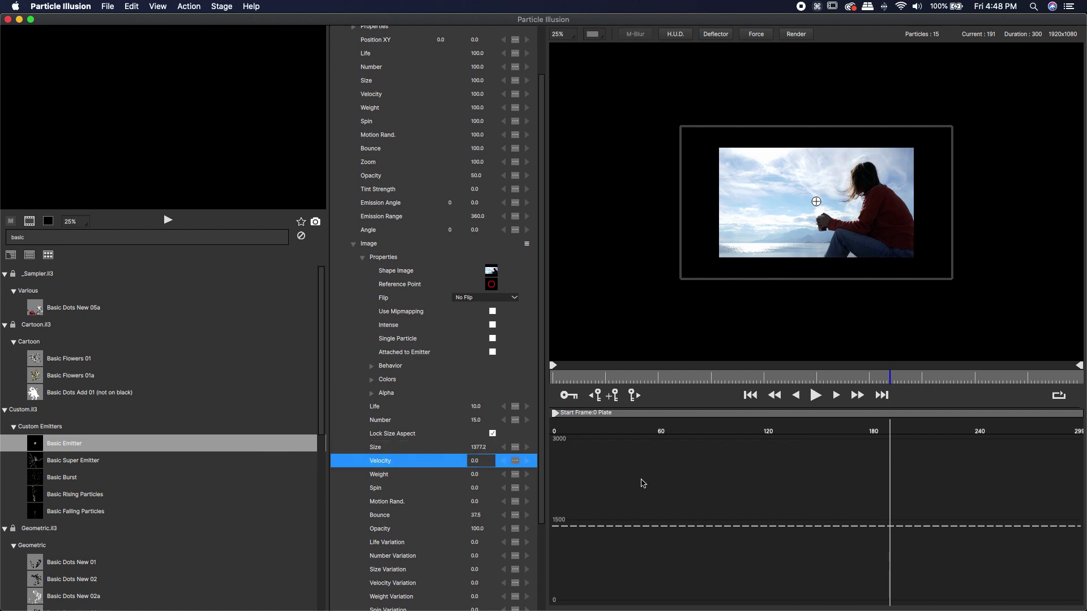
key("space")
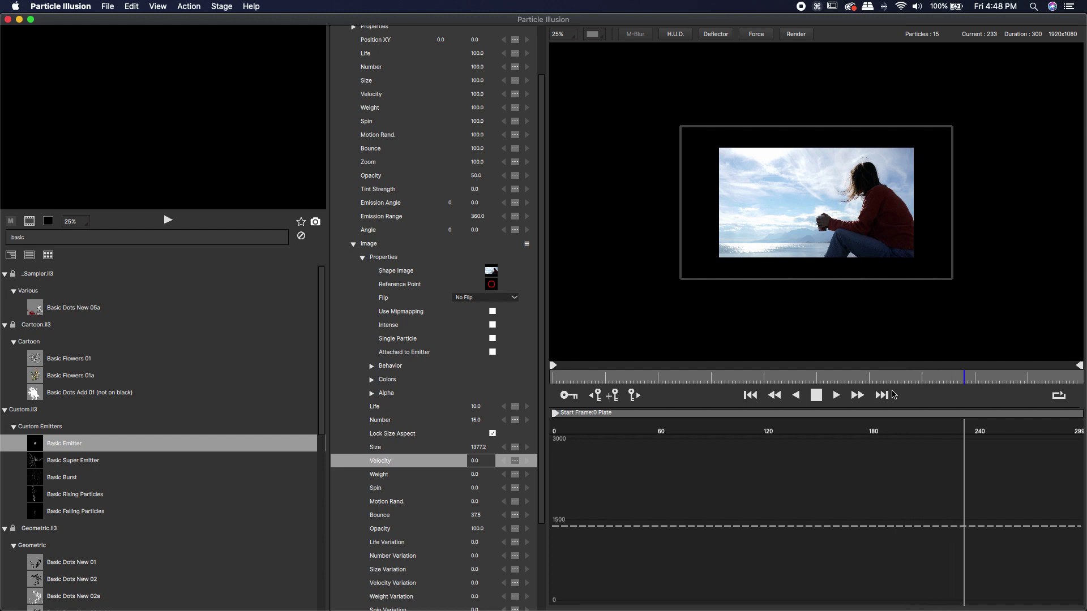
left_click(818, 391)
left_click_drag(827, 378, 549, 378)
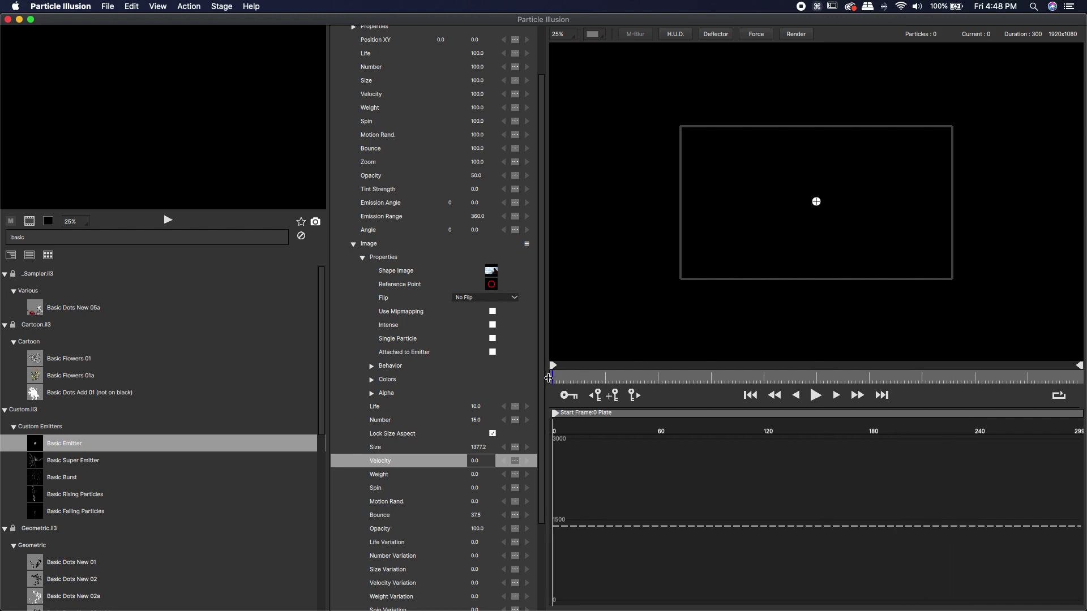
key("space")
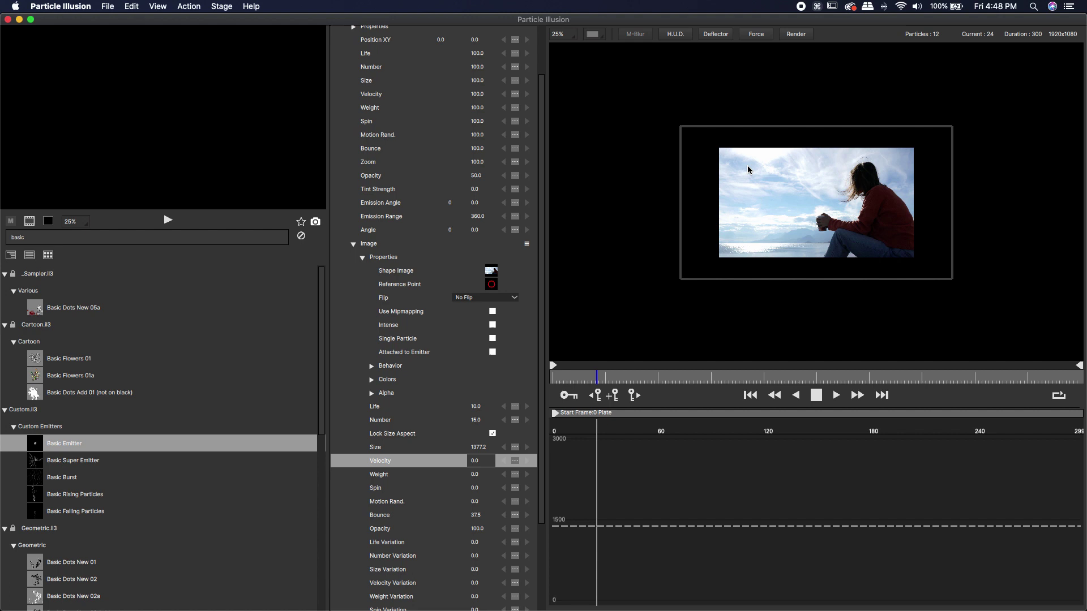
key("space")
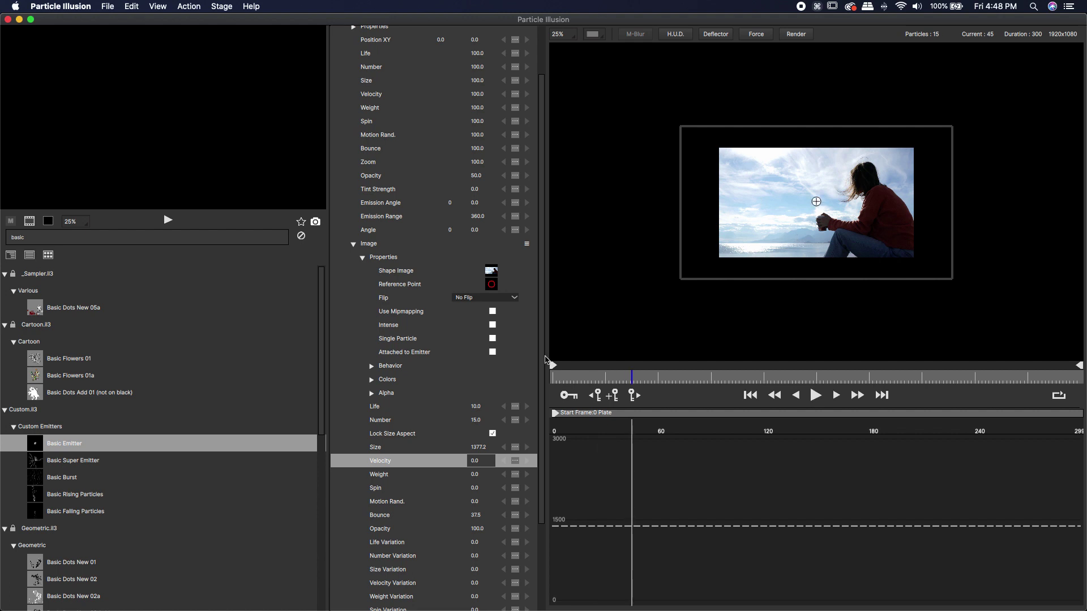
Set the Plate emitter's frames to preload to 171, play the animation, and return to the first frame.
scroll(375, 157, "up", 3)
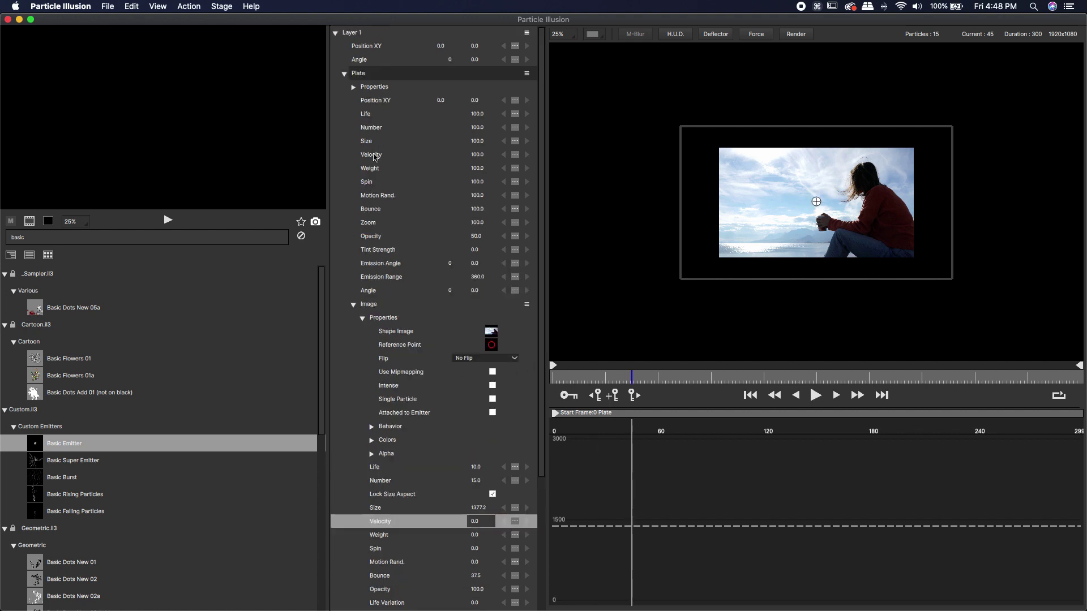
left_click(353, 87)
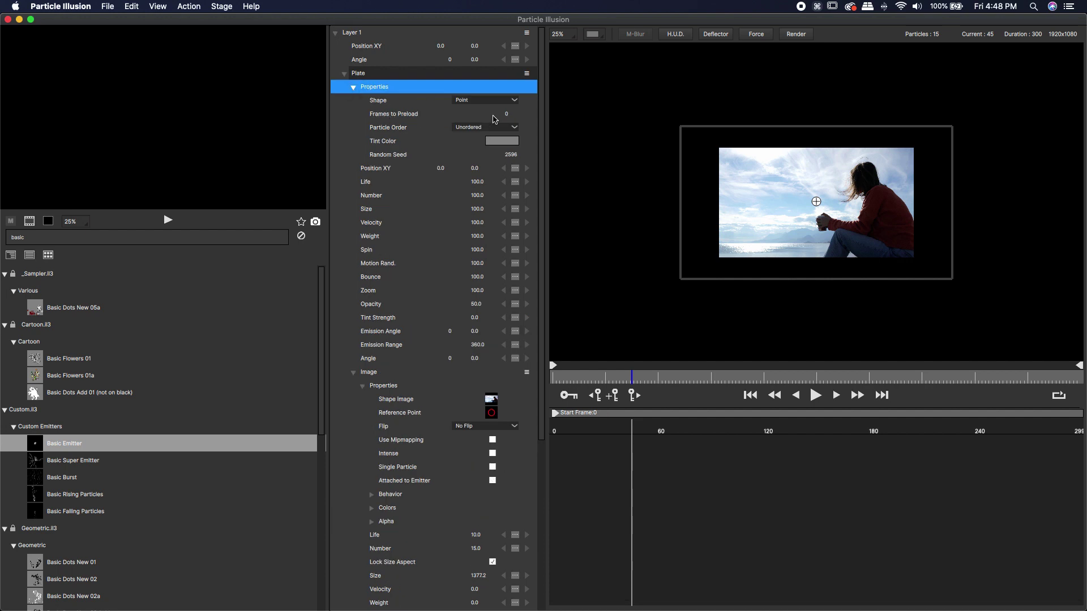
left_click_drag(504, 115, 553, 114)
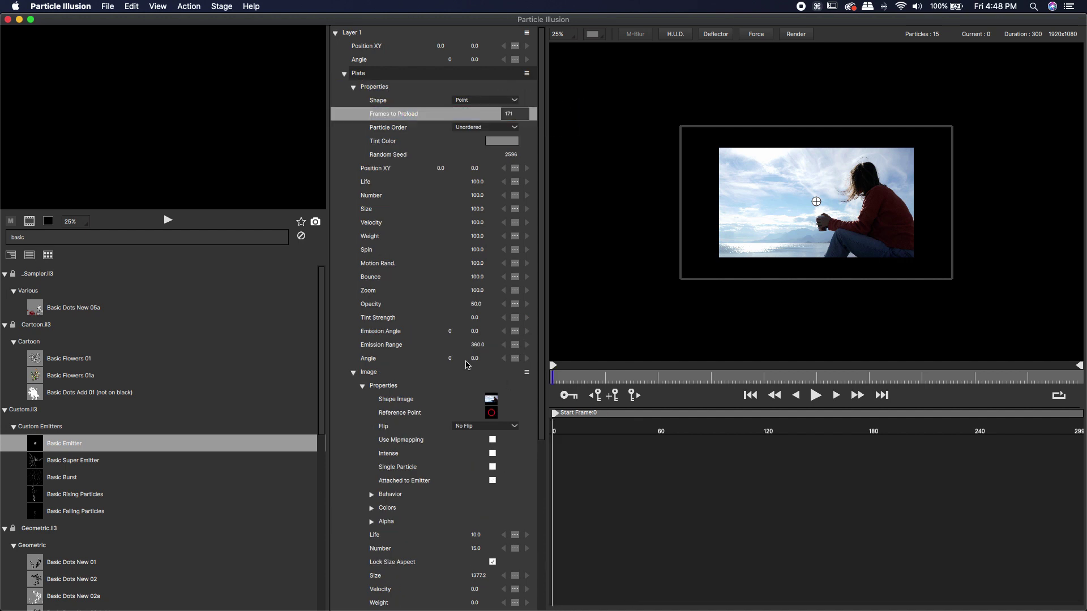
key("space")
key("space")
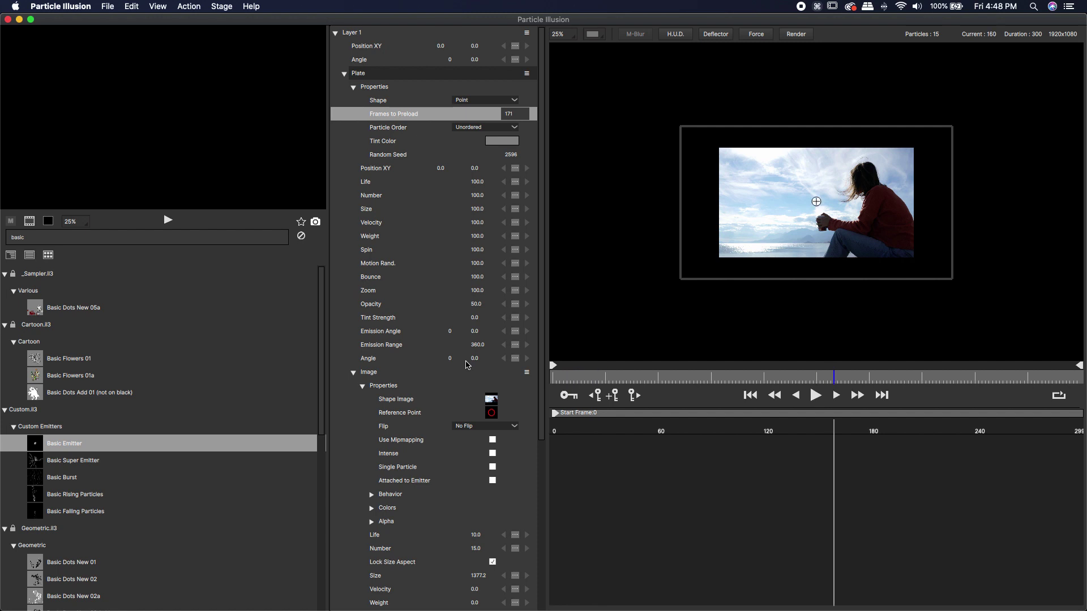
left_click(543, 378)
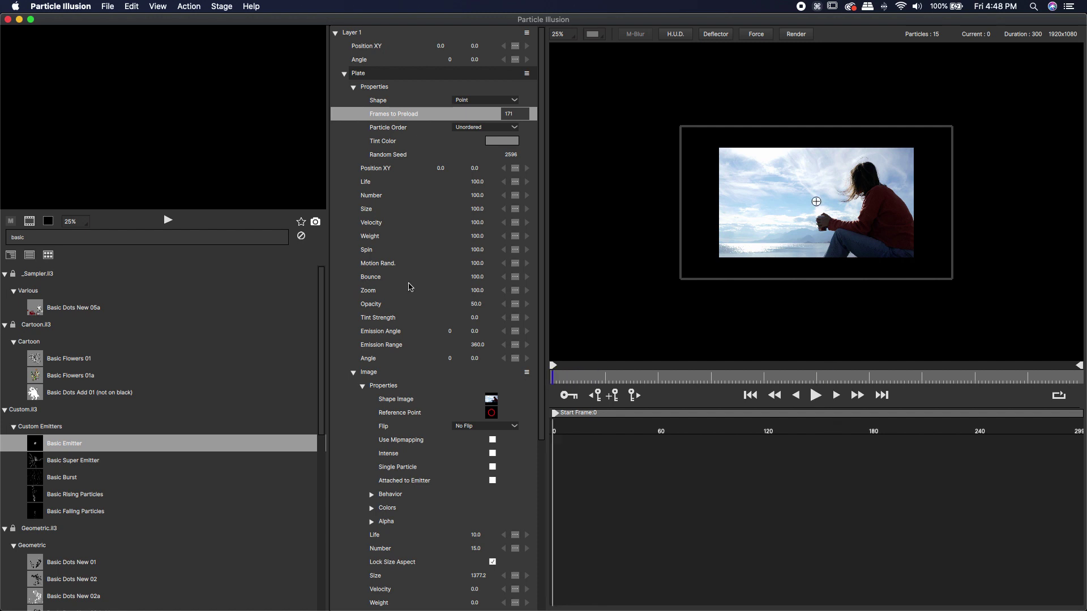
Enlarge the Image particle's size to about 1931.8 so the picture fills the stage frame.
scroll(411, 290, "down", 3)
scroll(401, 471, "down", 3)
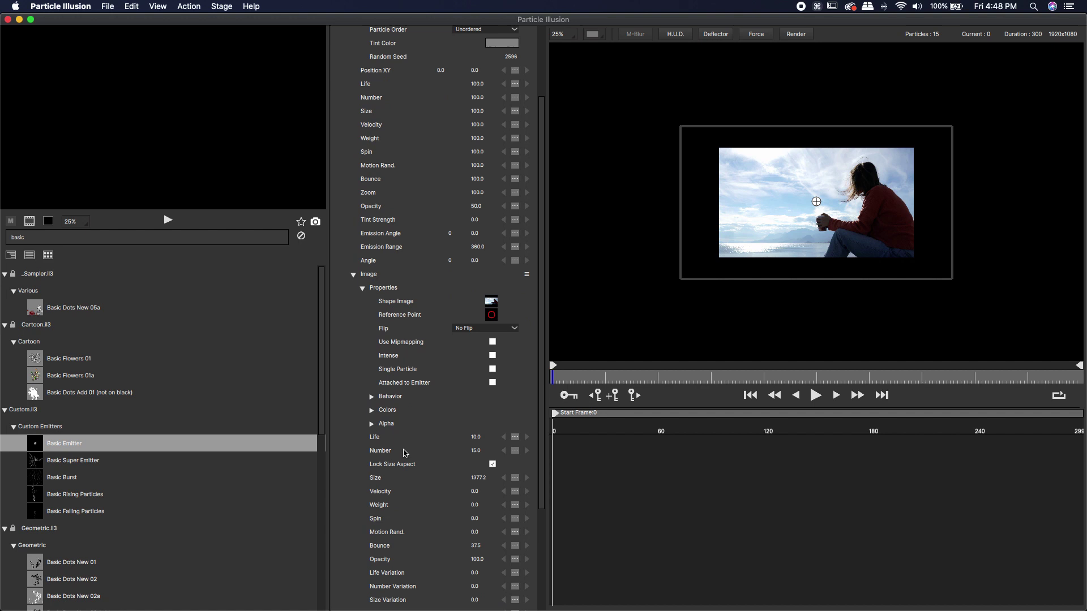
left_click_drag(475, 479, 755, 474)
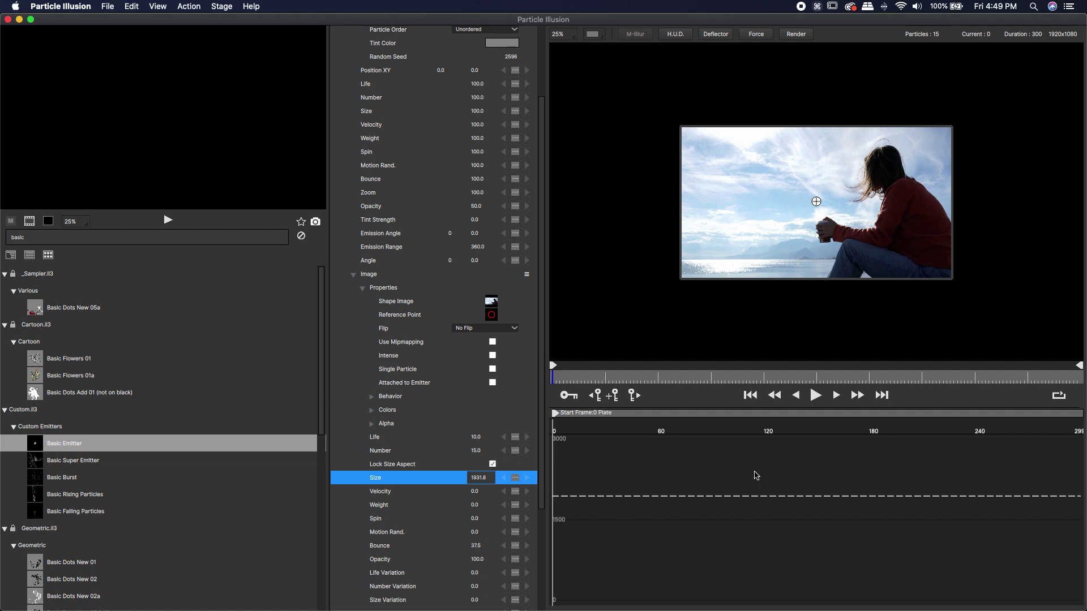
Save the Plate emitter to the Custom.il3 emitter library under the name Plate.
left_click(358, 73)
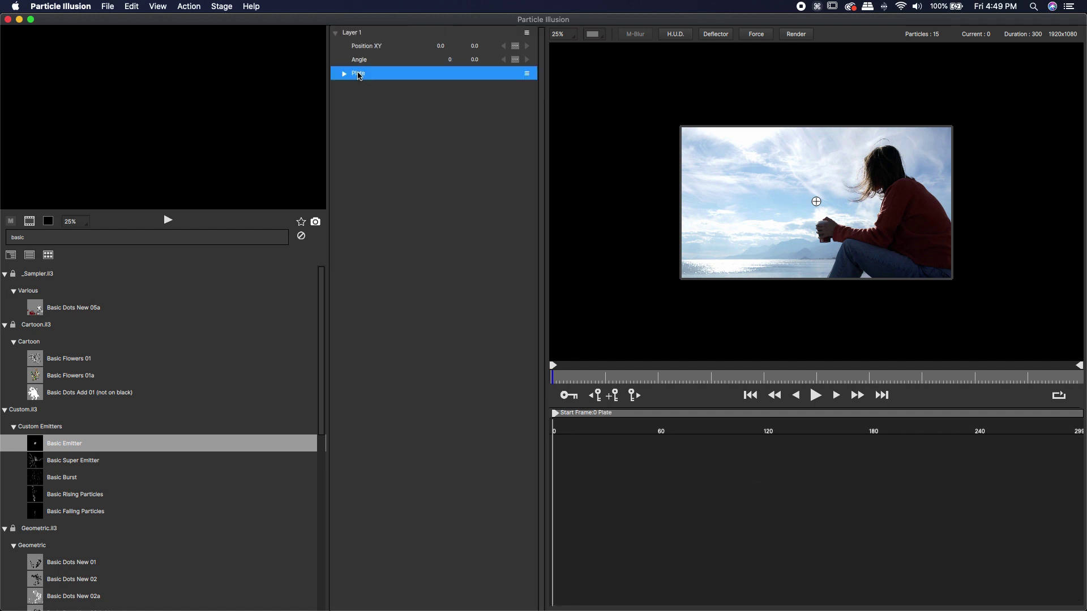
left_click(526, 74)
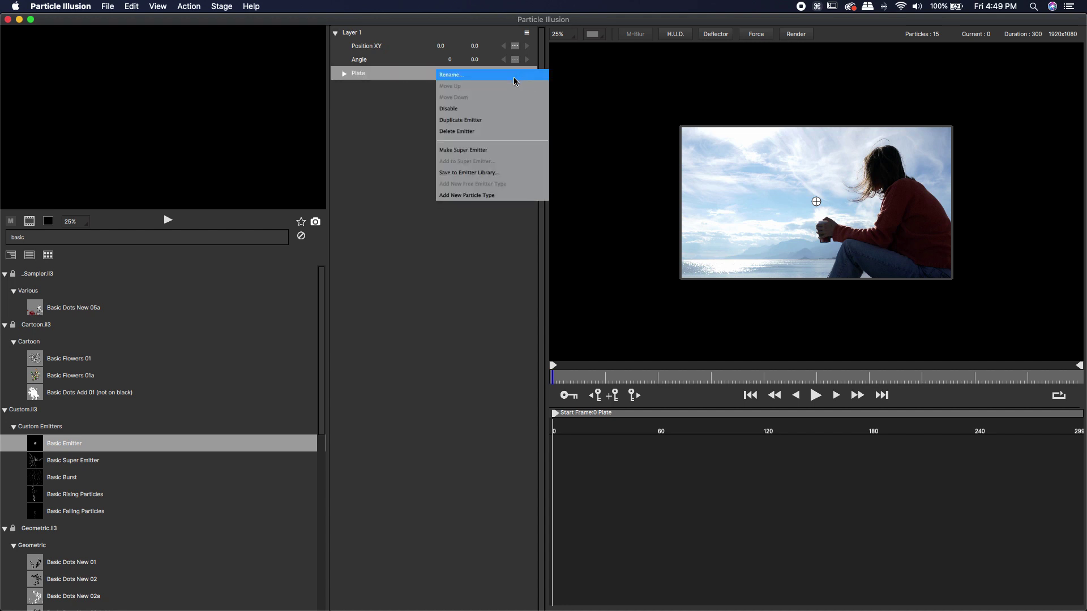
left_click(460, 173)
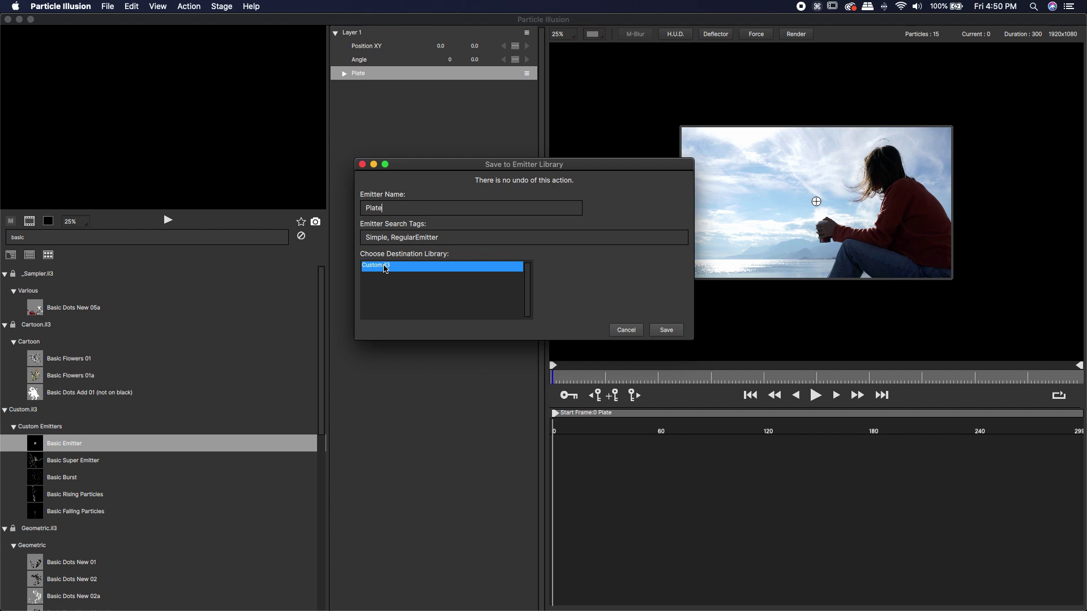
key("Return")
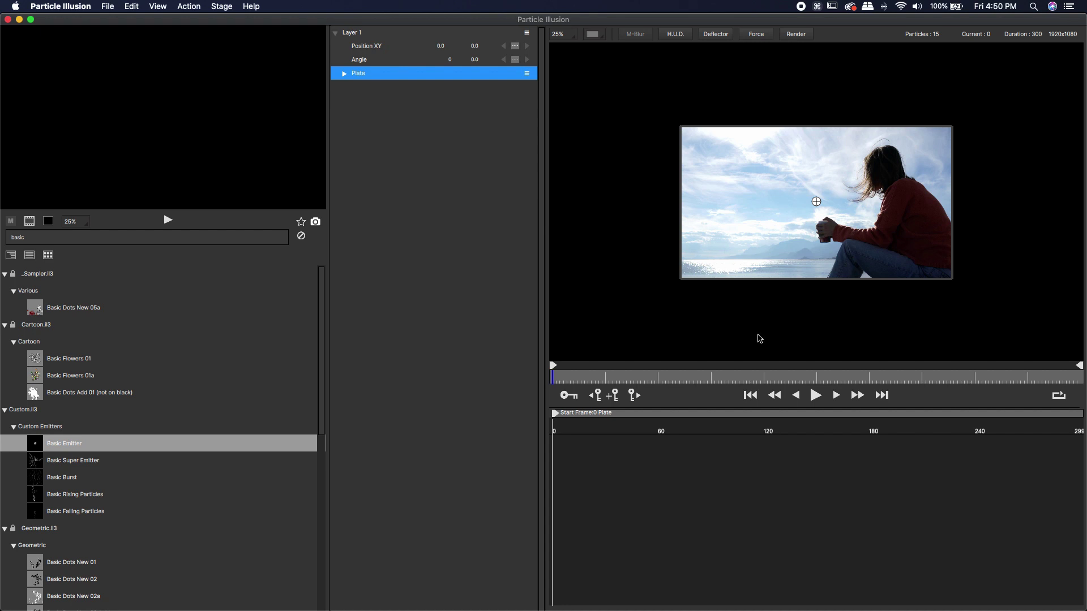
Search the emitter library for "met", add New Meteor Trail 01 over the plate, and play it.
double_click(37, 239)
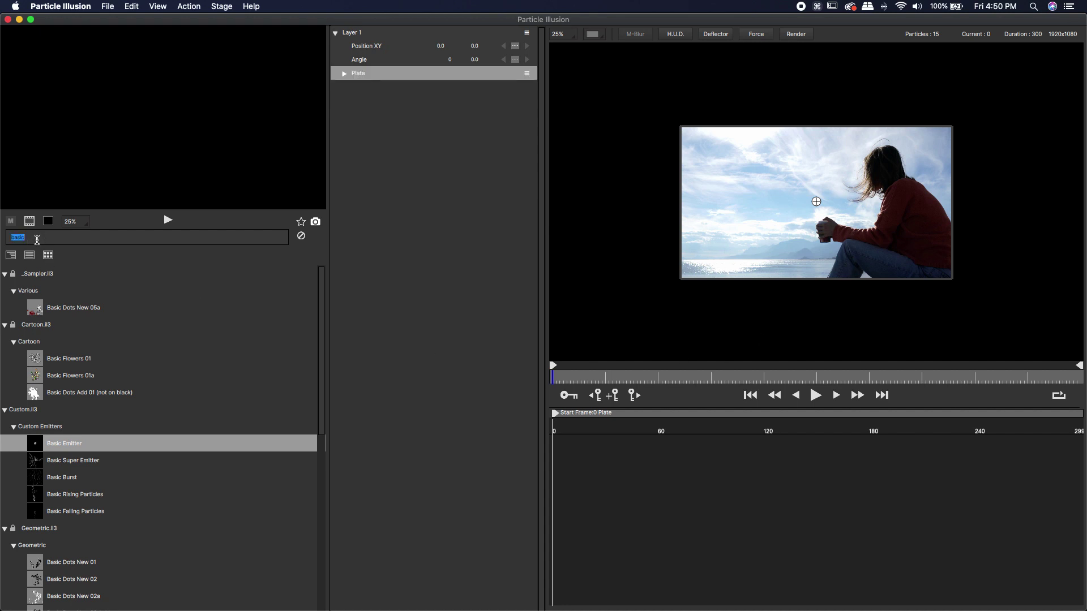
type("met")
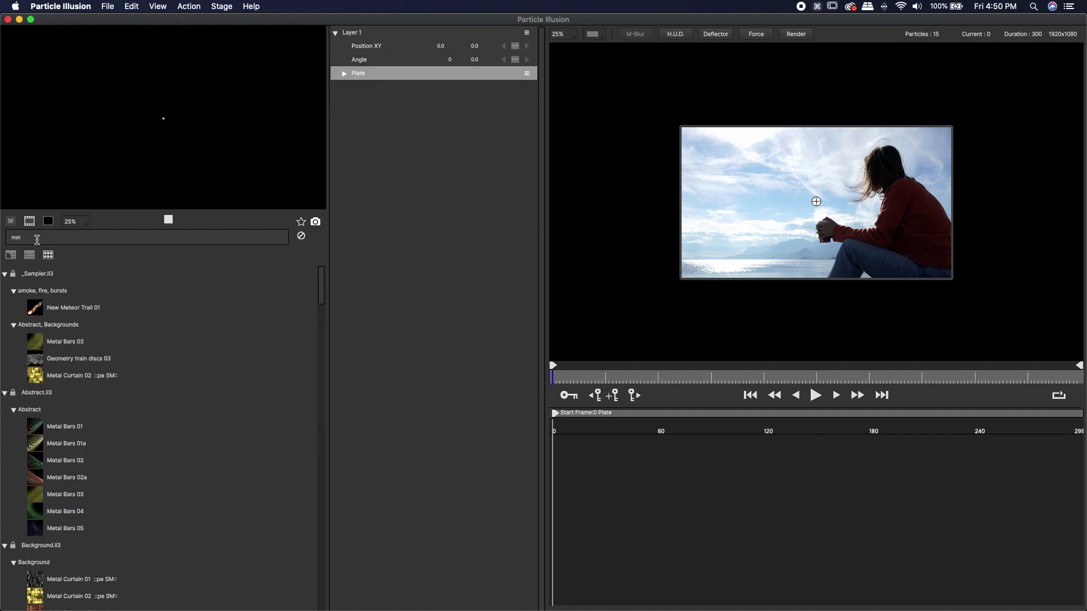
double_click(38, 310)
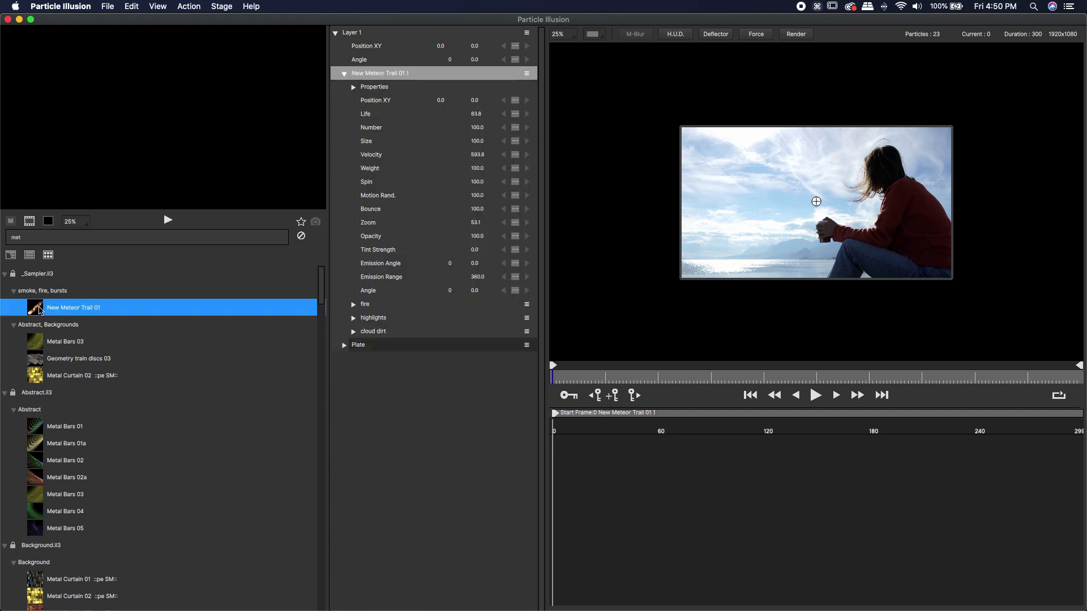
key("space")
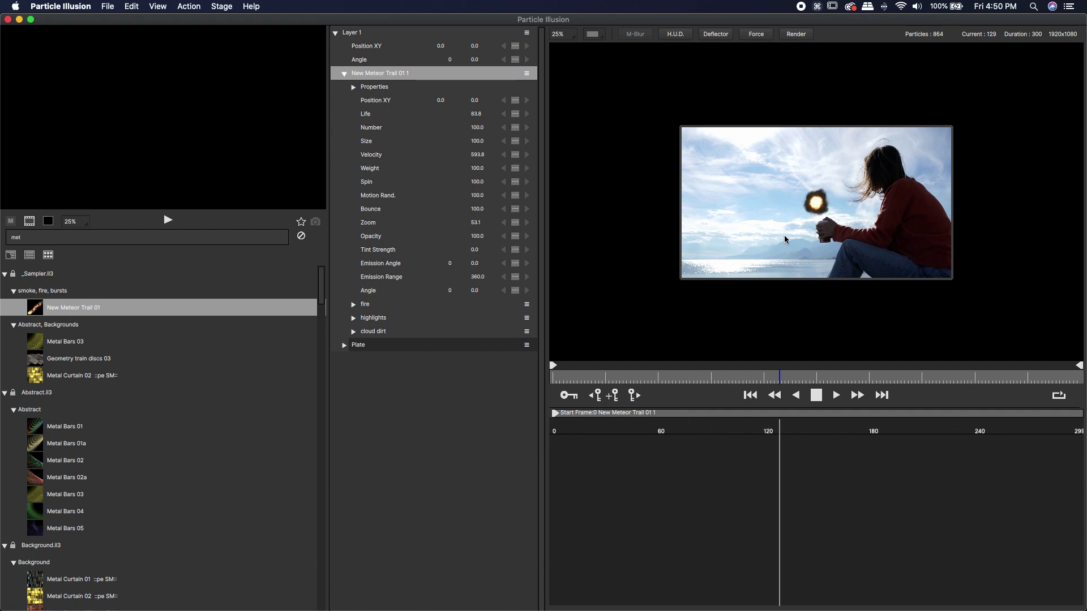
key("space")
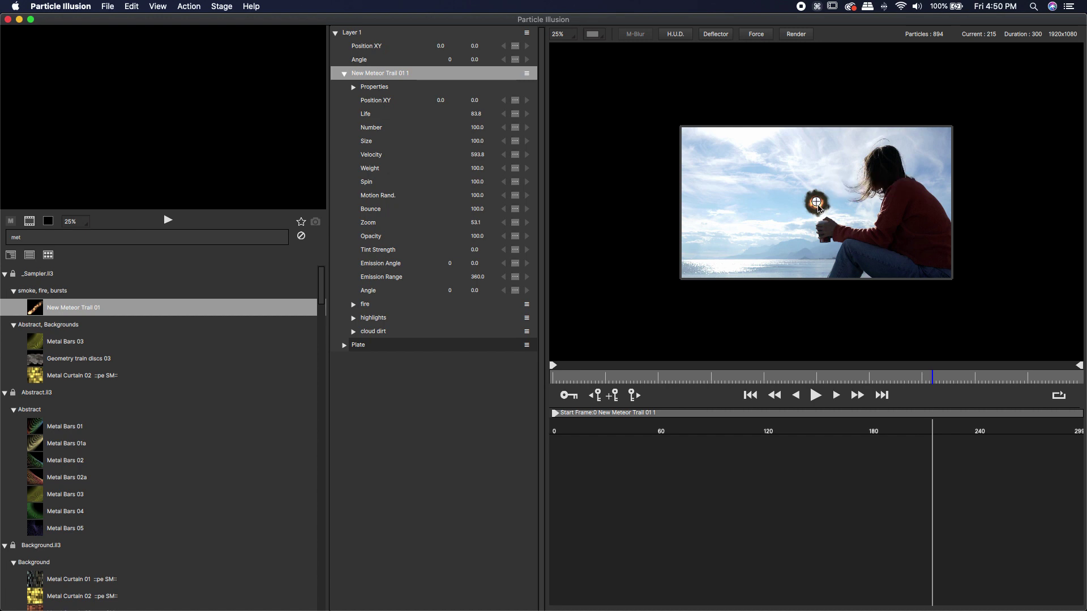
At frame 0, move the meteor emitter above the picture to about (-109, -729) and set its position interpolation to Linear.
left_click_drag(926, 380, 553, 380)
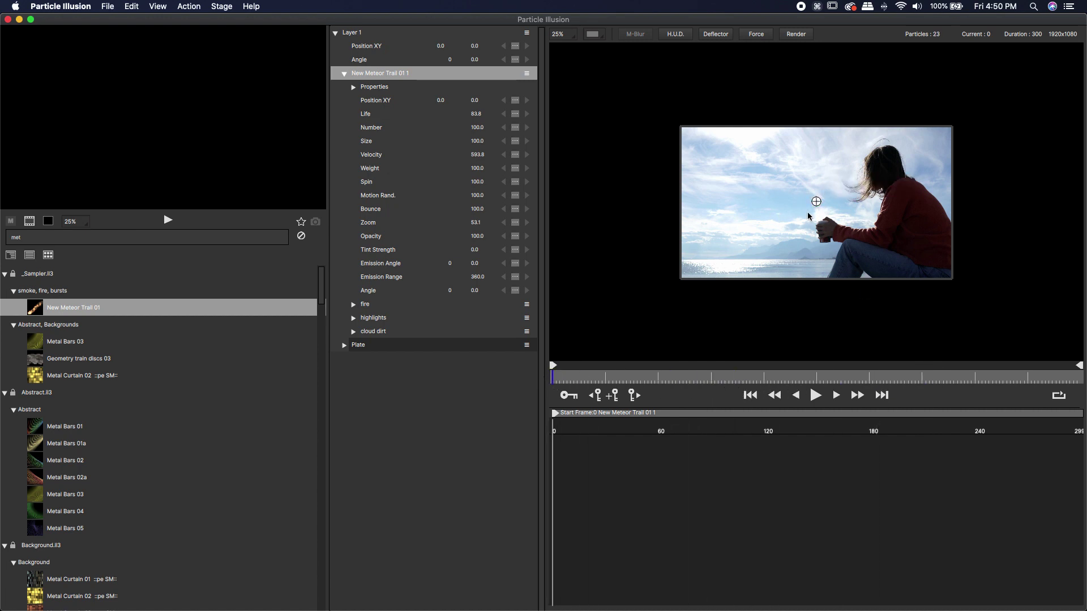
left_click_drag(816, 202, 800, 99)
left_click(516, 104)
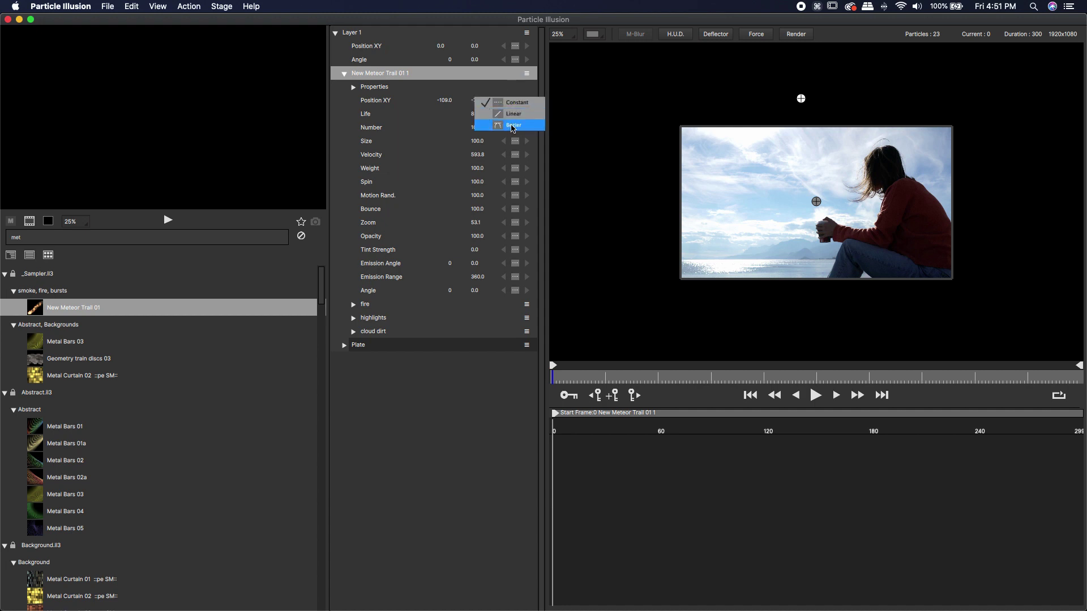
left_click(511, 116)
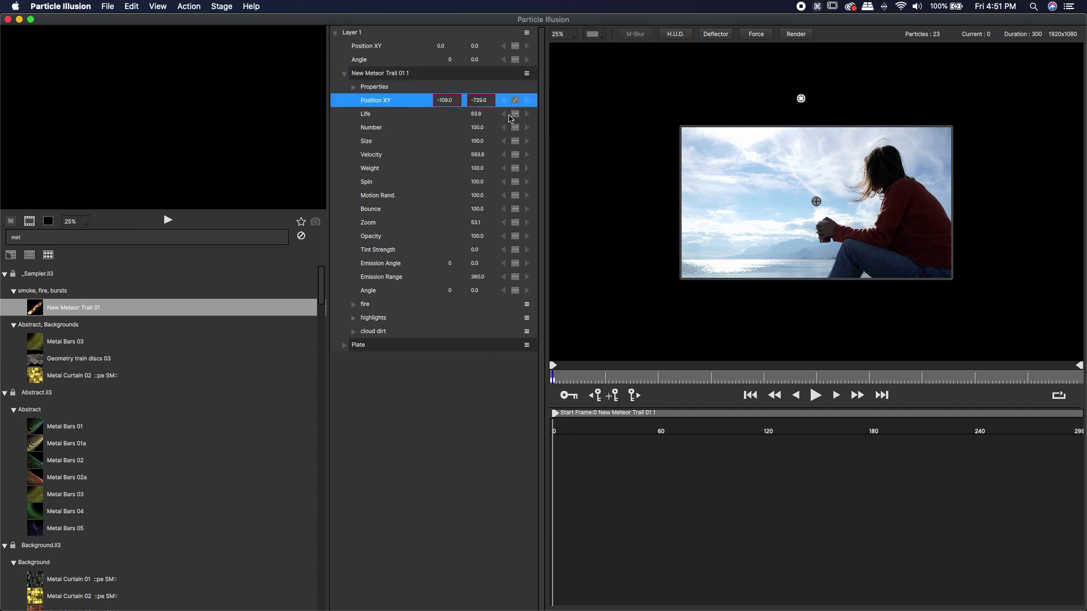
At frame 30, move the meteor emitter to the woman's hands at about (59, 219) and play the animation.
left_click_drag(581, 381, 608, 381)
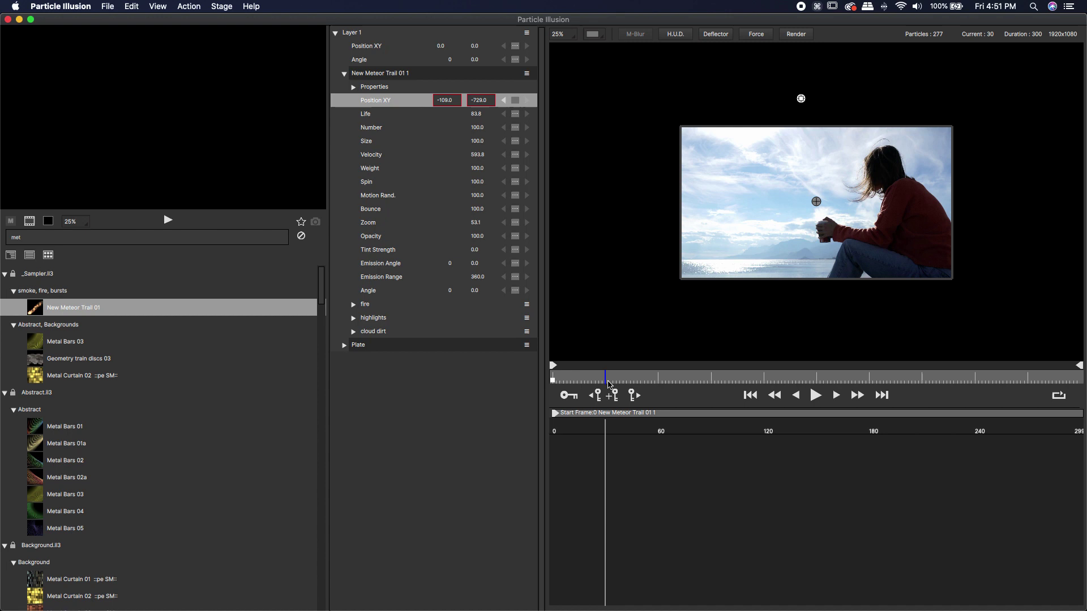
left_click_drag(801, 99, 825, 231)
key("space")
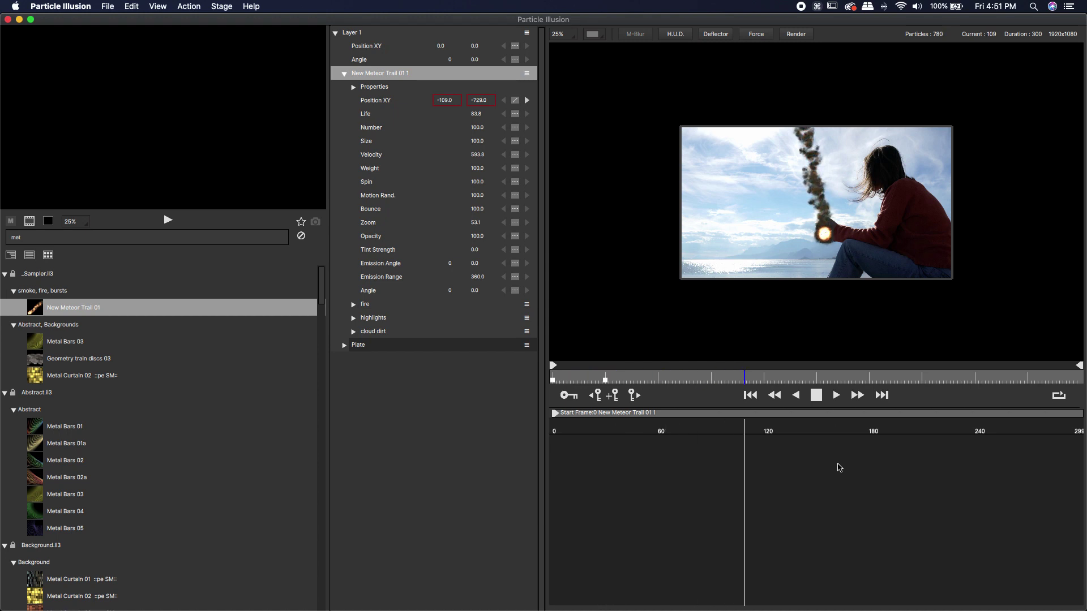
Select the meteor emitter and shift its path's start point higher, almost directly above the woman's hands.
left_click(824, 232)
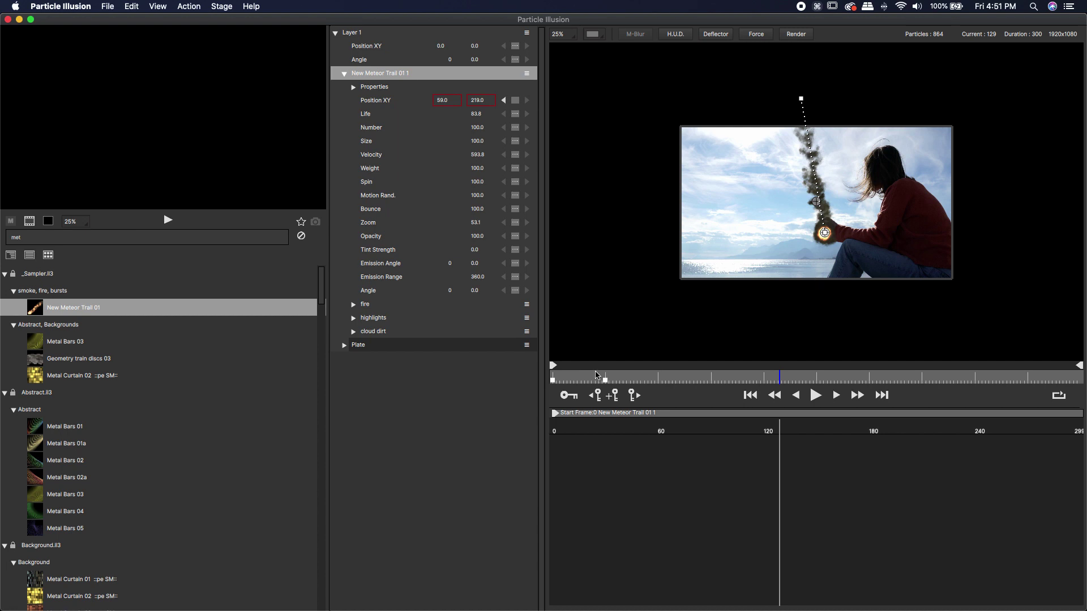
left_click(390, 432)
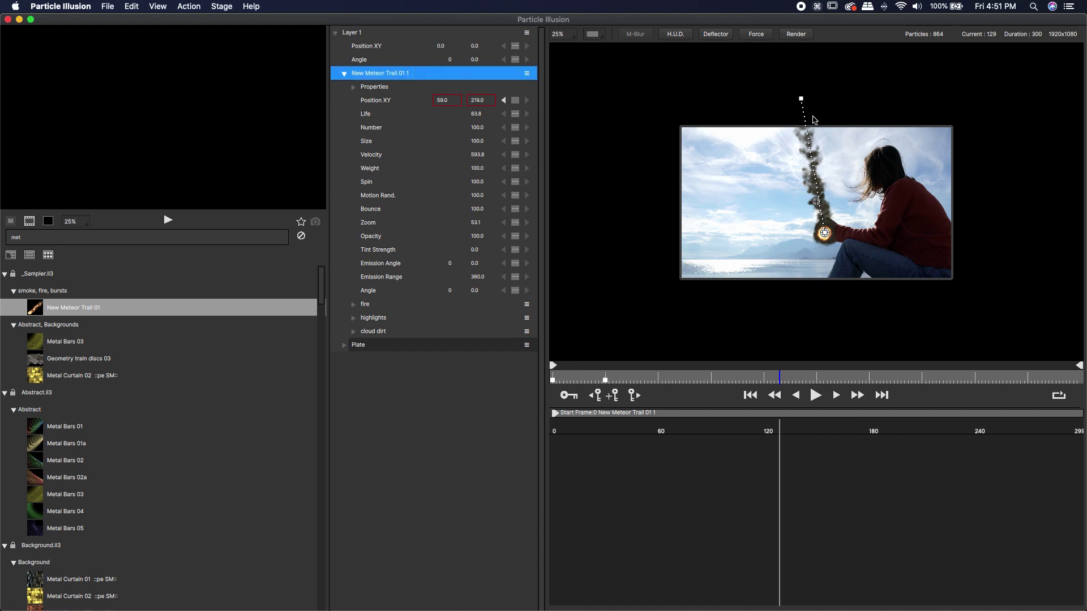
left_click_drag(801, 99, 829, 81)
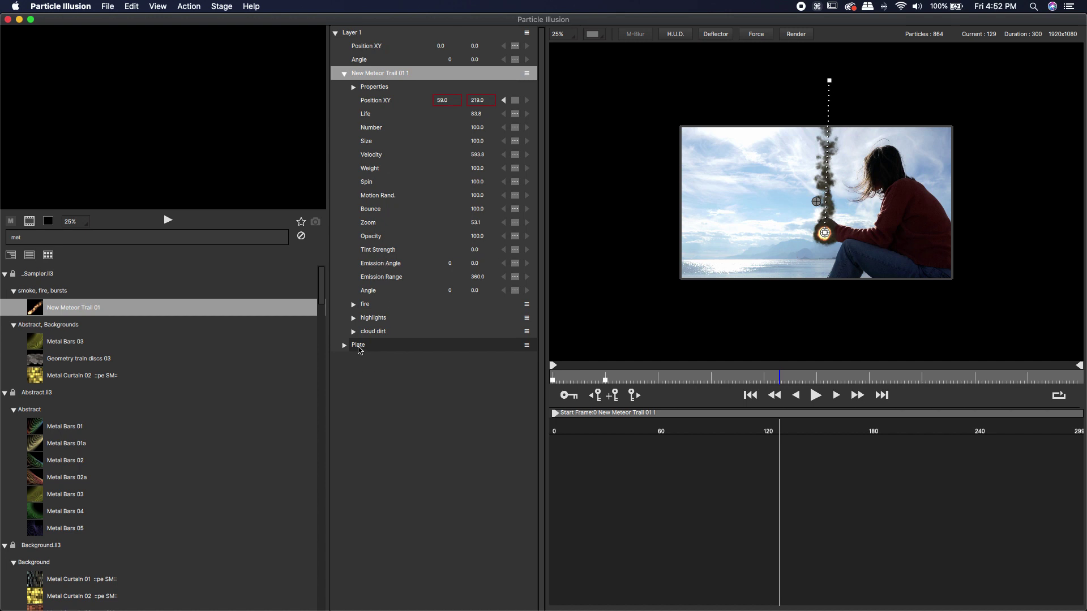
Delete the Plate emitter from Layer 1, leaving only the meteor trail.
key("Left")
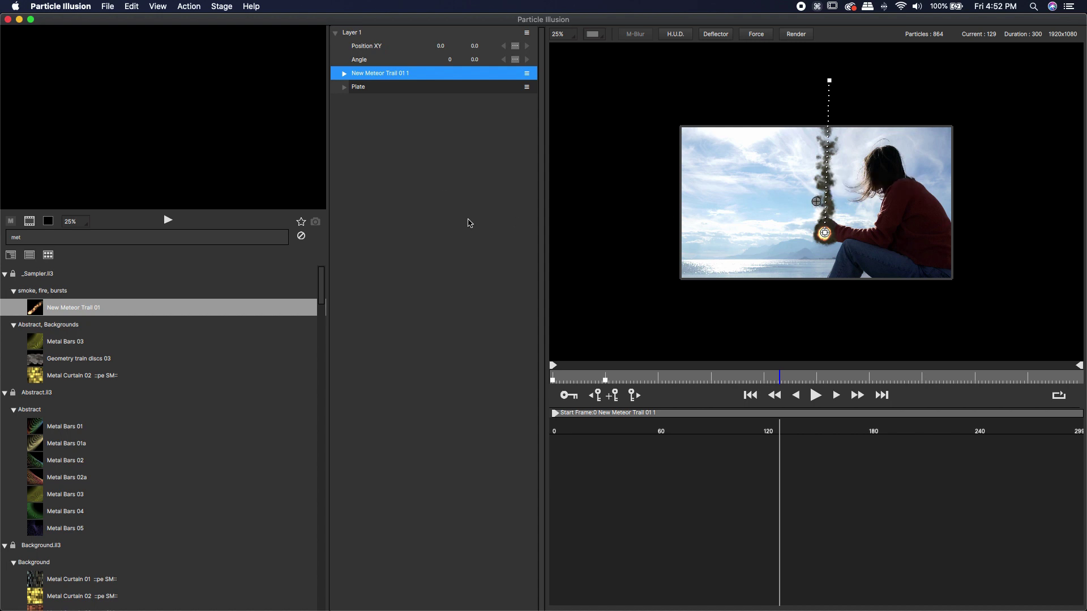
left_click(359, 88)
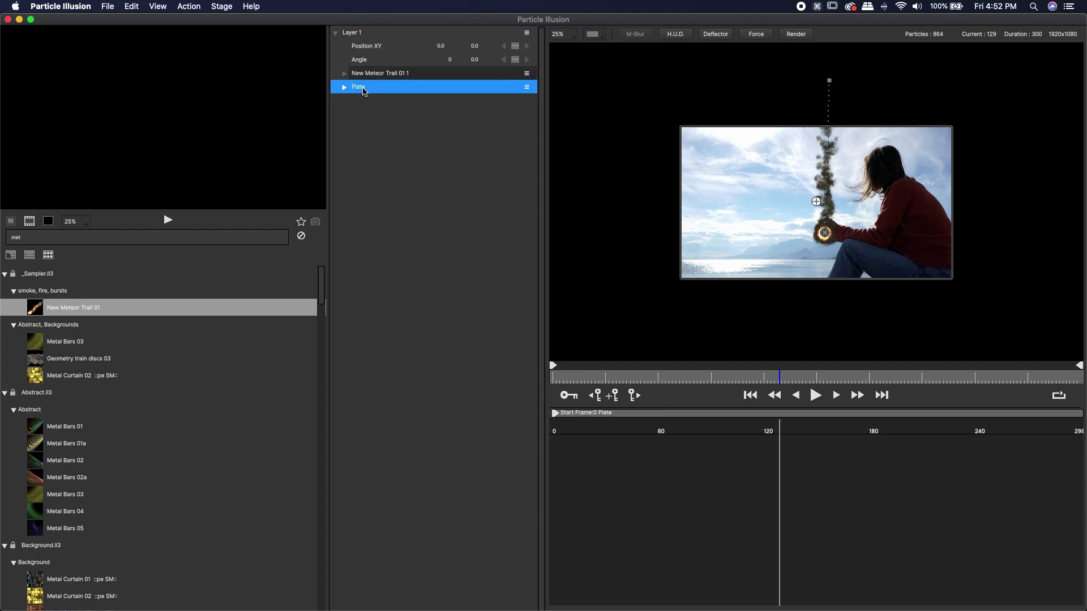
key("Delete")
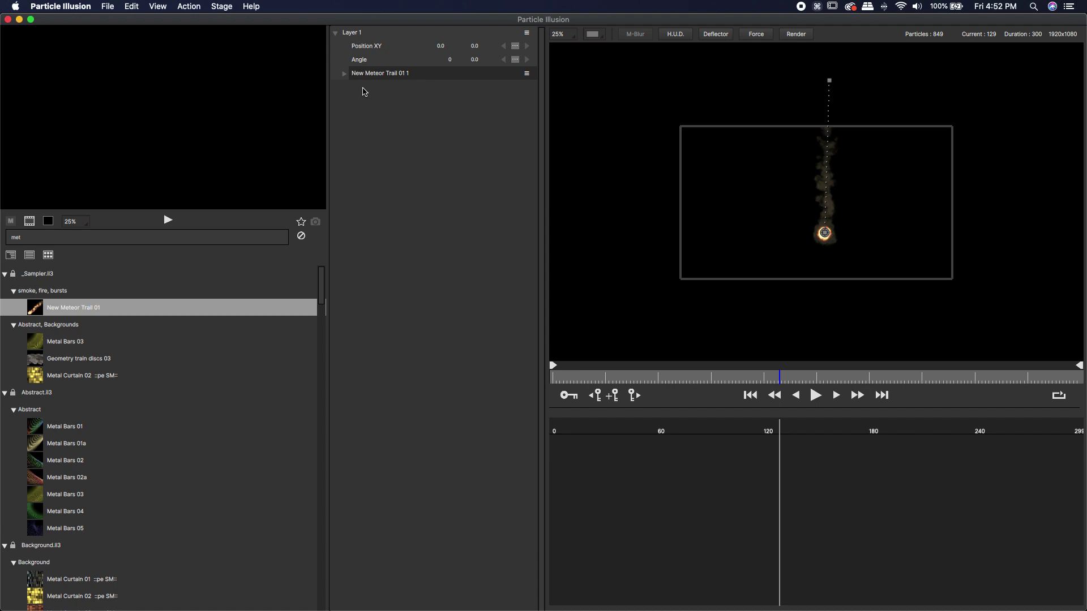
Render the full range to the Desktop as TESTTEST with the ProRes 4444 + Straight Alpha preset.
left_click(796, 34)
type("TESTTEST")
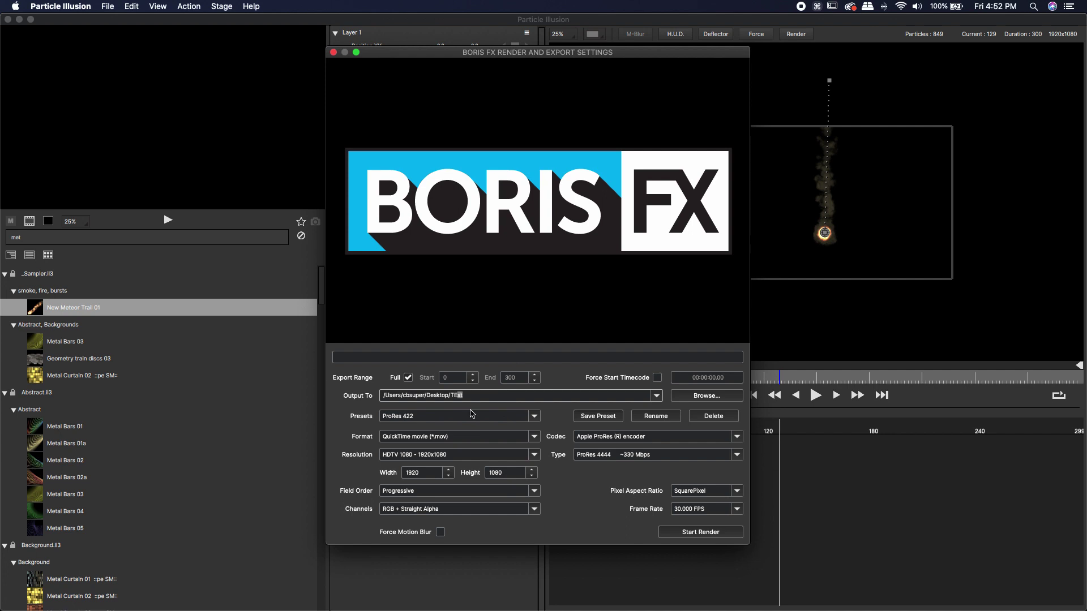
left_click(456, 417)
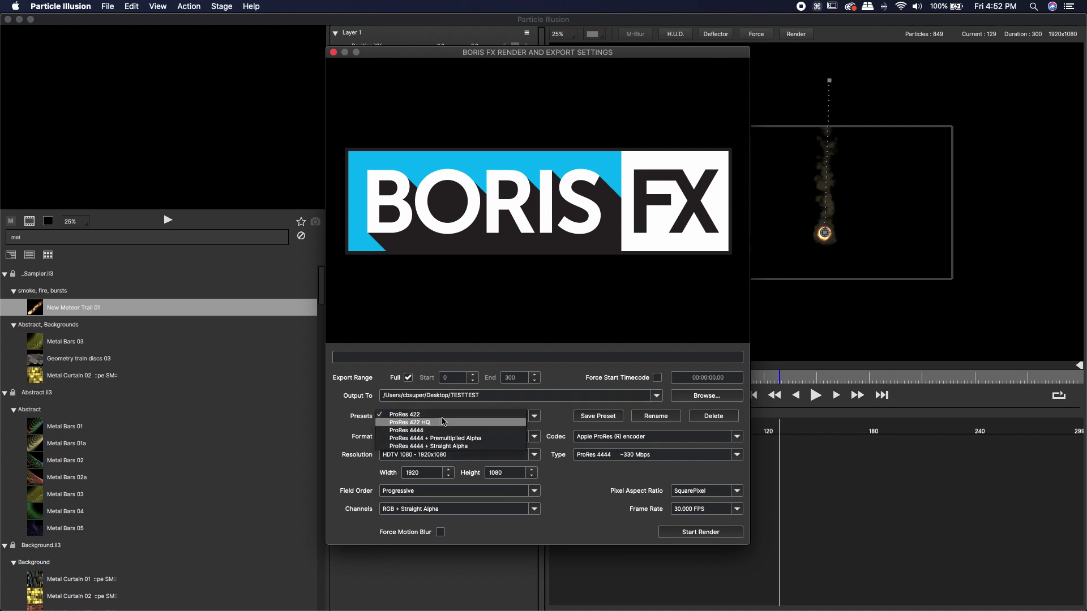
left_click(437, 447)
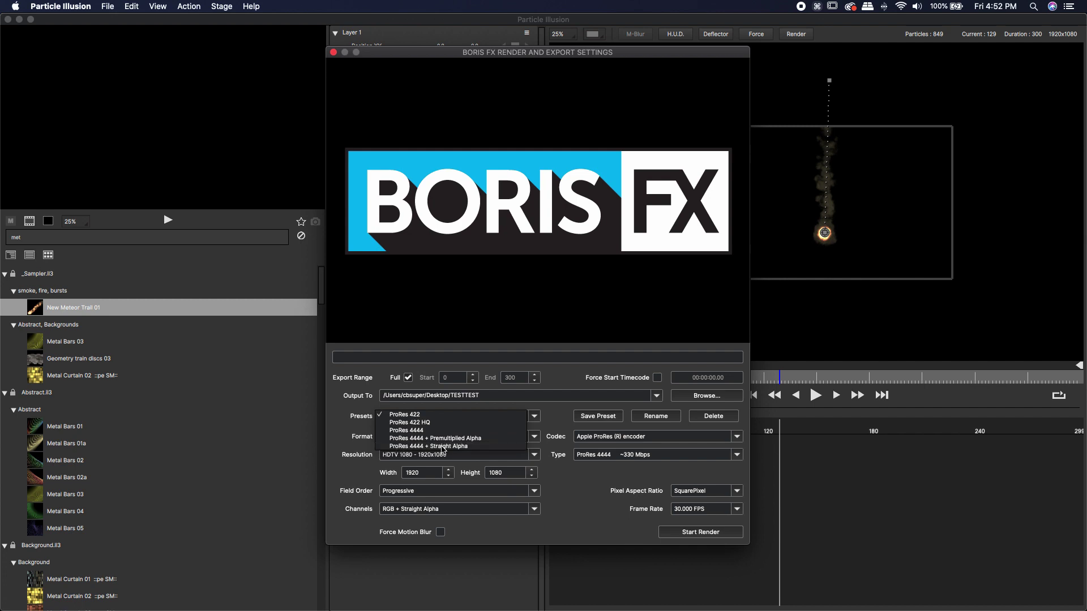
left_click(687, 532)
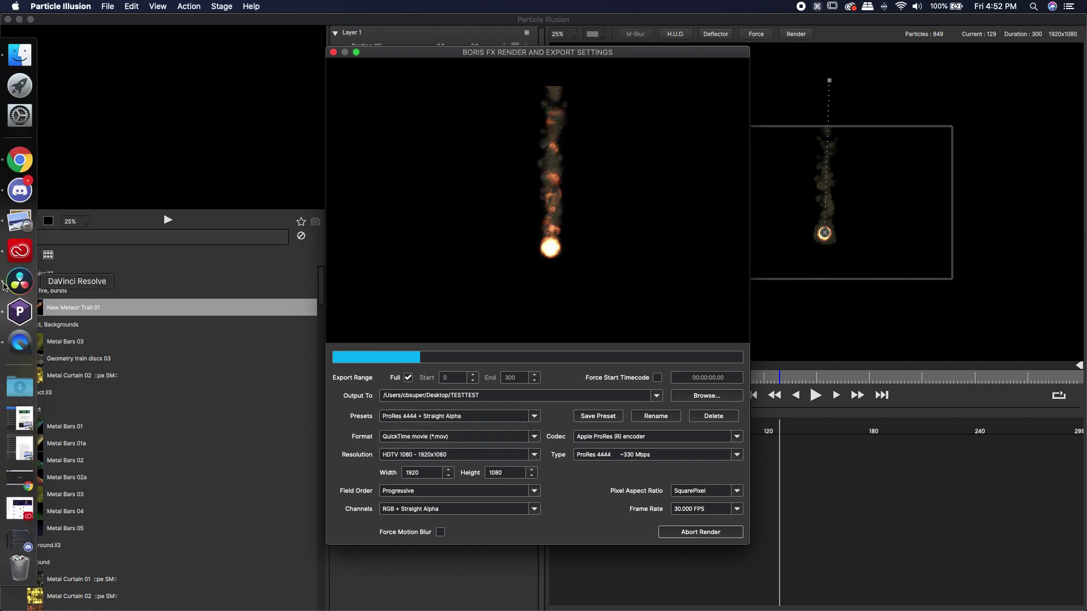
Switch to DaVinci Resolve and import TESTTEST.mov from the Desktop into the Master bin.
left_click(17, 279)
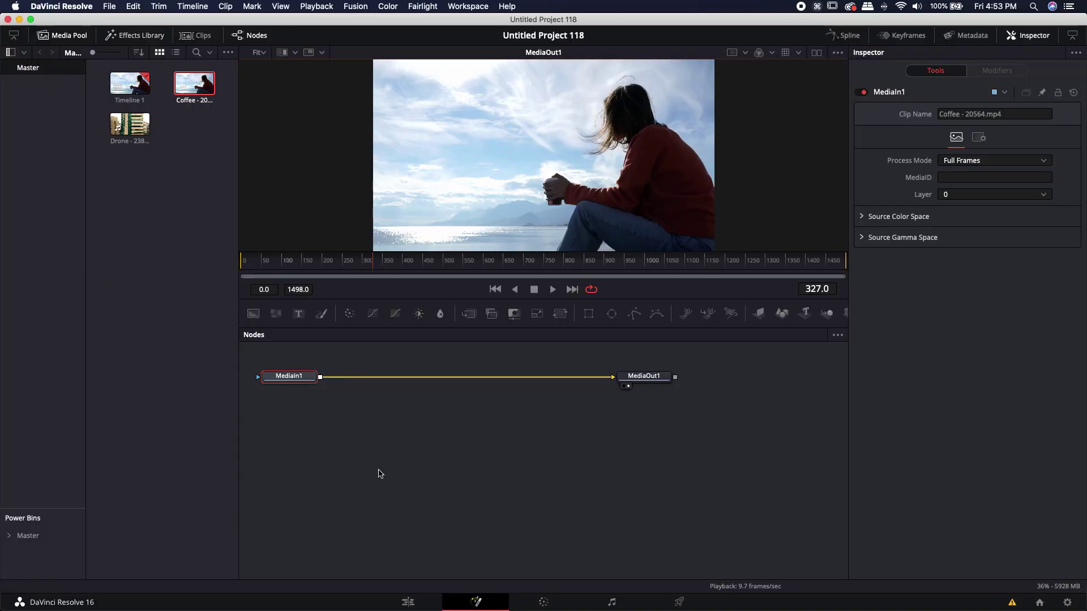
left_click_drag(391, 453, 425, 487)
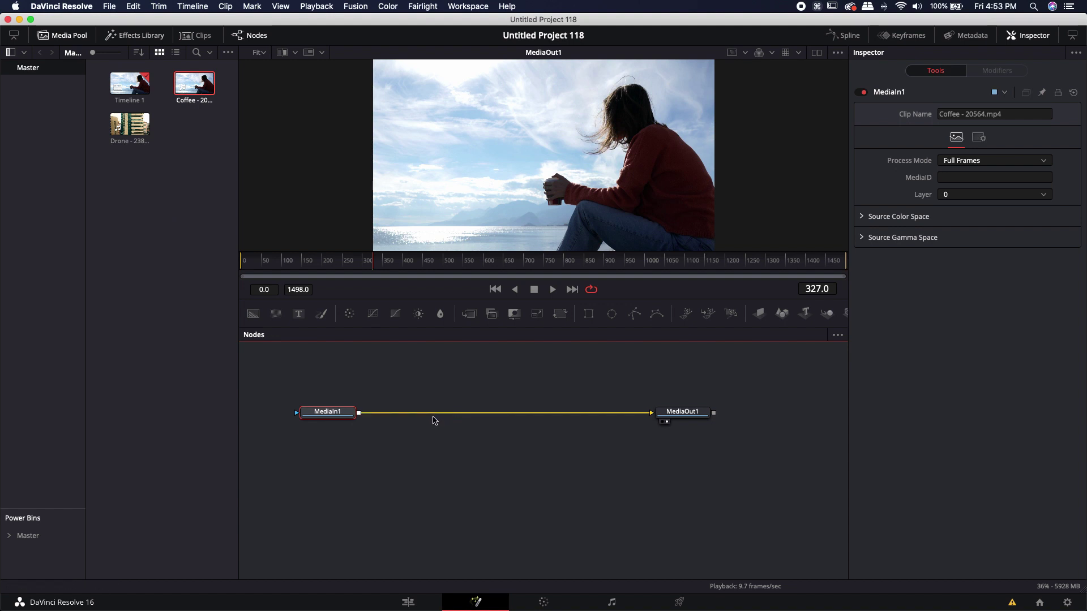
right_click(182, 168)
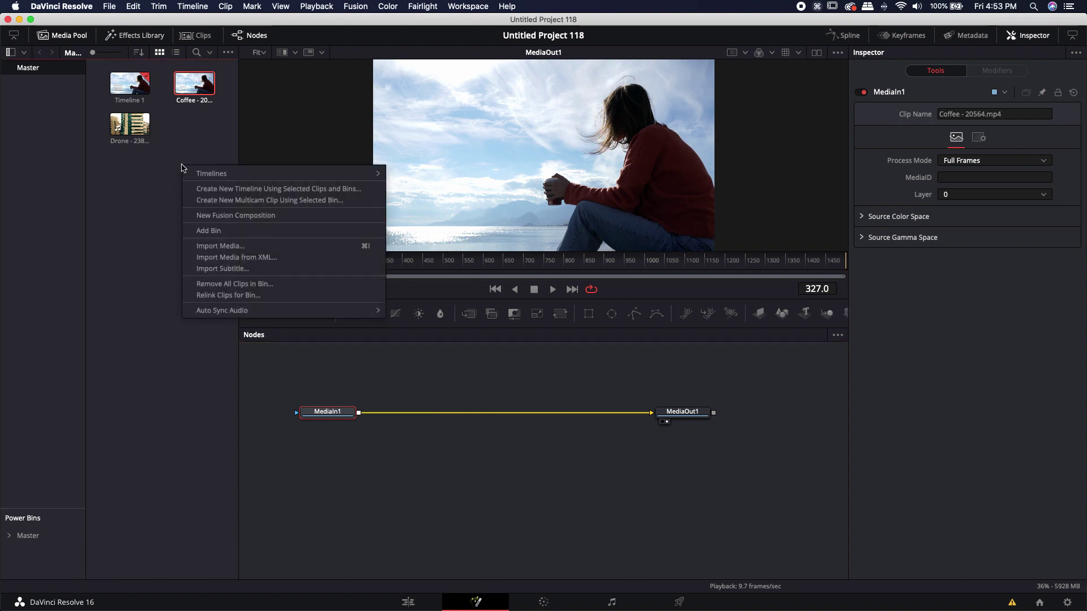
left_click(206, 245)
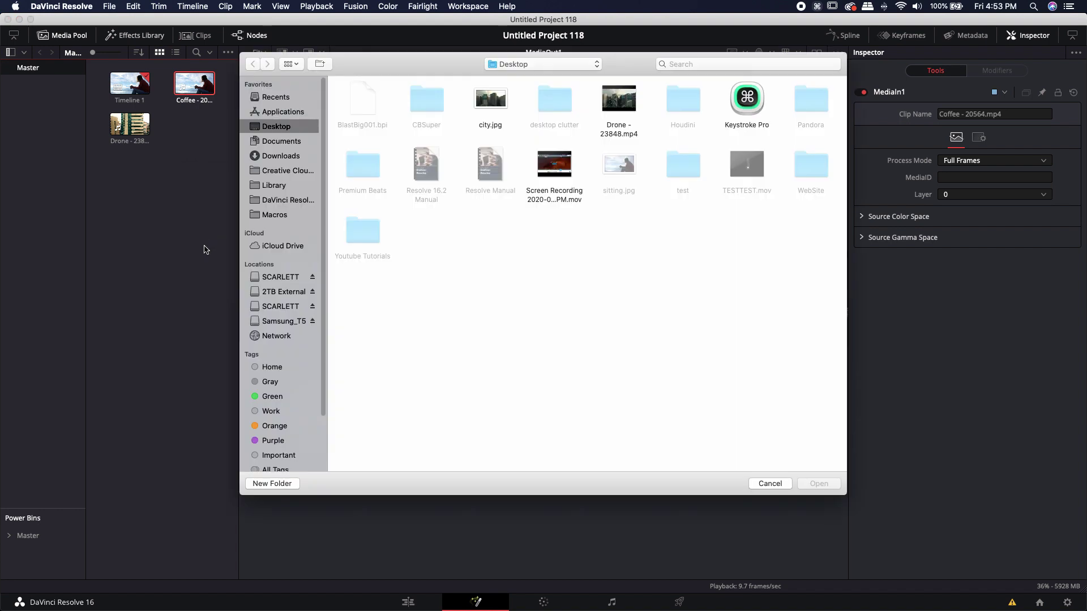
double_click(734, 171)
Add TESTTEST.mov to the node graph, merge it over MediaIn1, and view Merge1.
left_click_drag(194, 123, 428, 388)
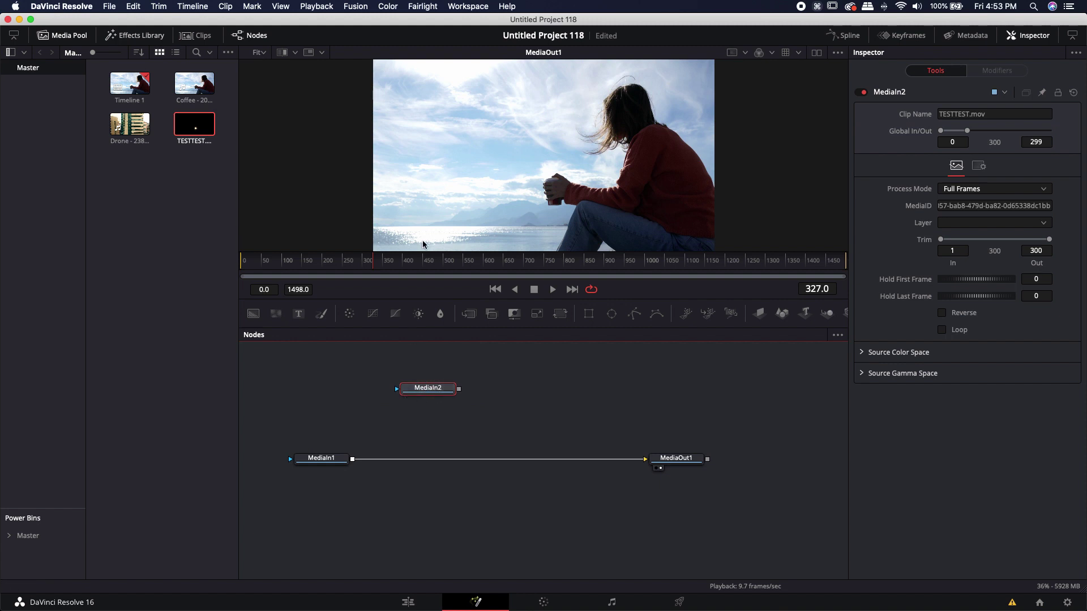
left_click(468, 384)
left_click_drag(468, 384, 354, 460)
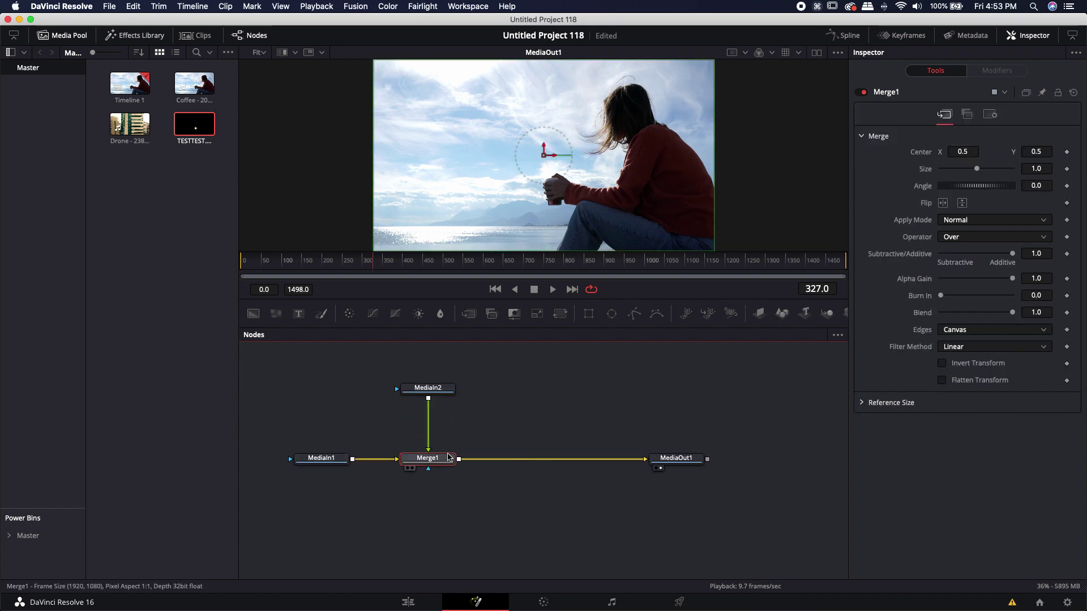
key("1")
At frame 300, set Hold First Frame on MediaIn2 to 300 and play the composite.
mouse_move(376, 261)
left_mouse_down()
mouse_move(240, 261)
mouse_move(363, 264)
left_mouse_up()
left_click(432, 390)
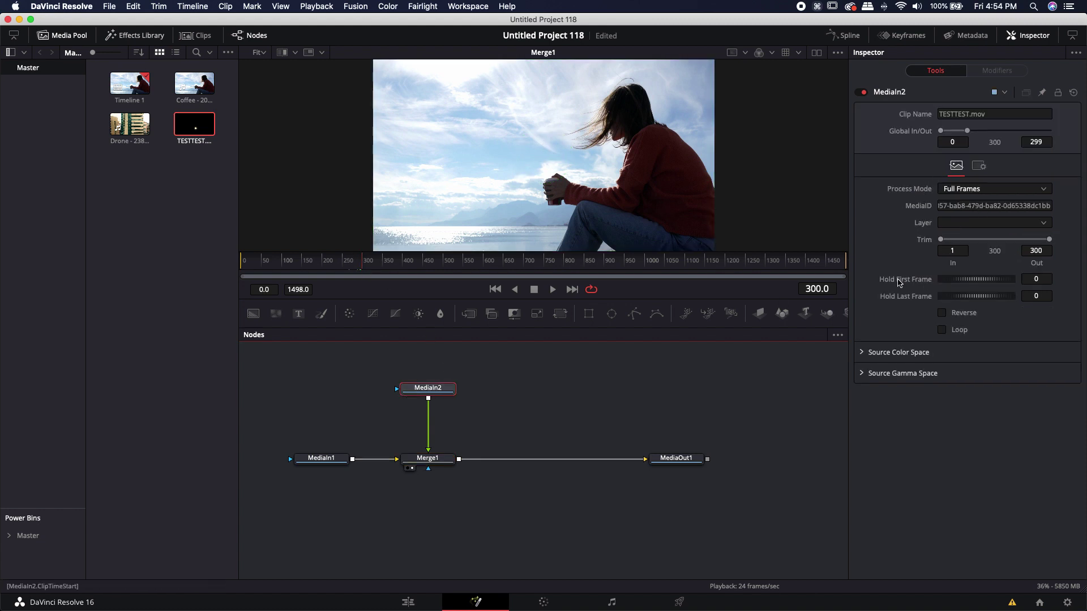
left_click(1046, 279)
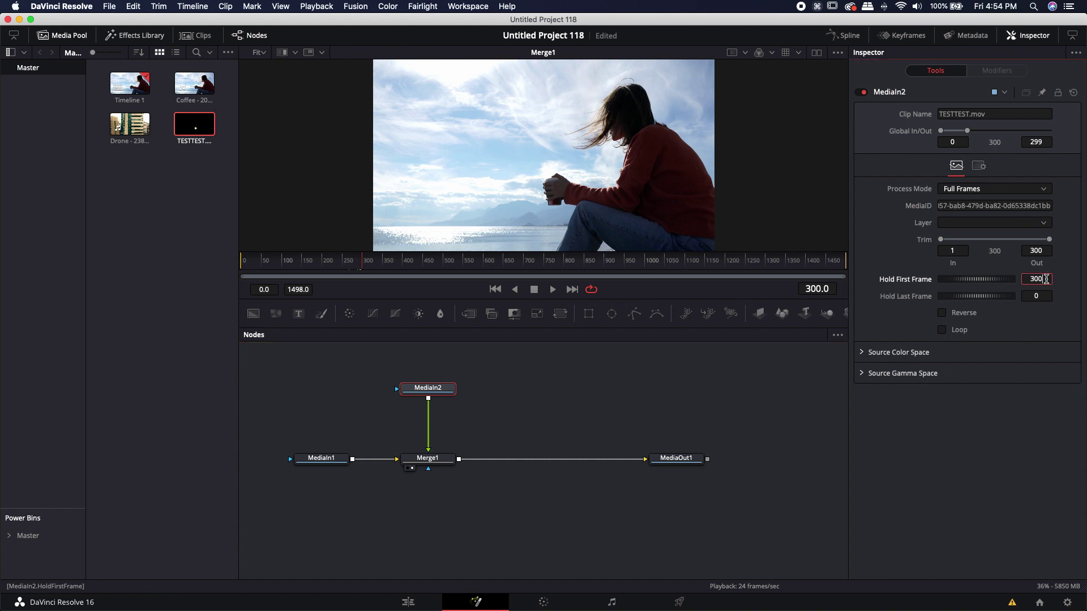
key("Return")
key("space")
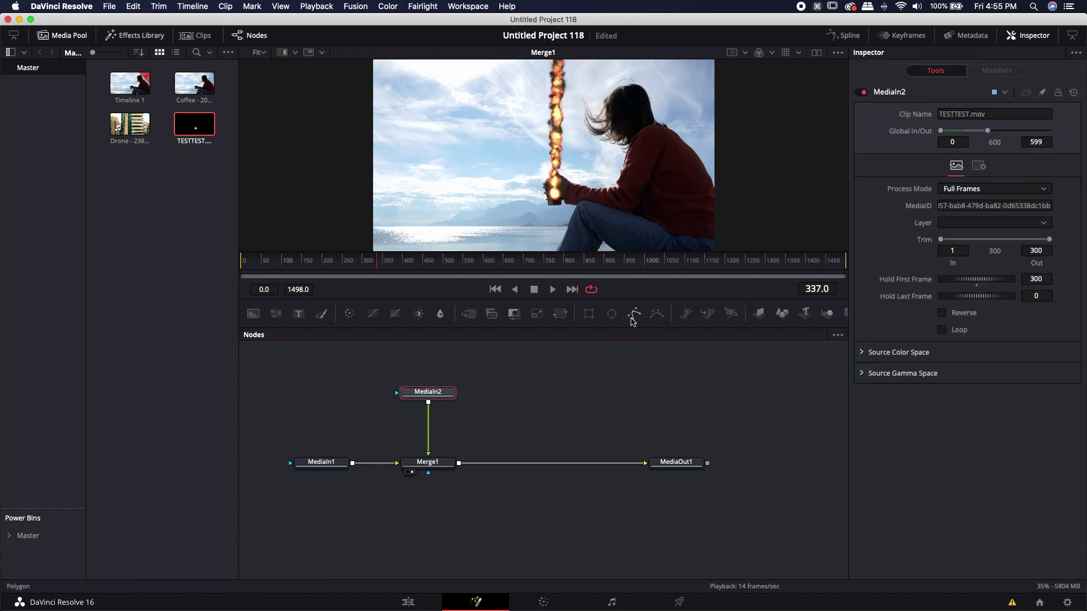
Add a Polygon mask to MediaIn2 and trace its edge along the rim of the cup and across the hands.
left_click(634, 314)
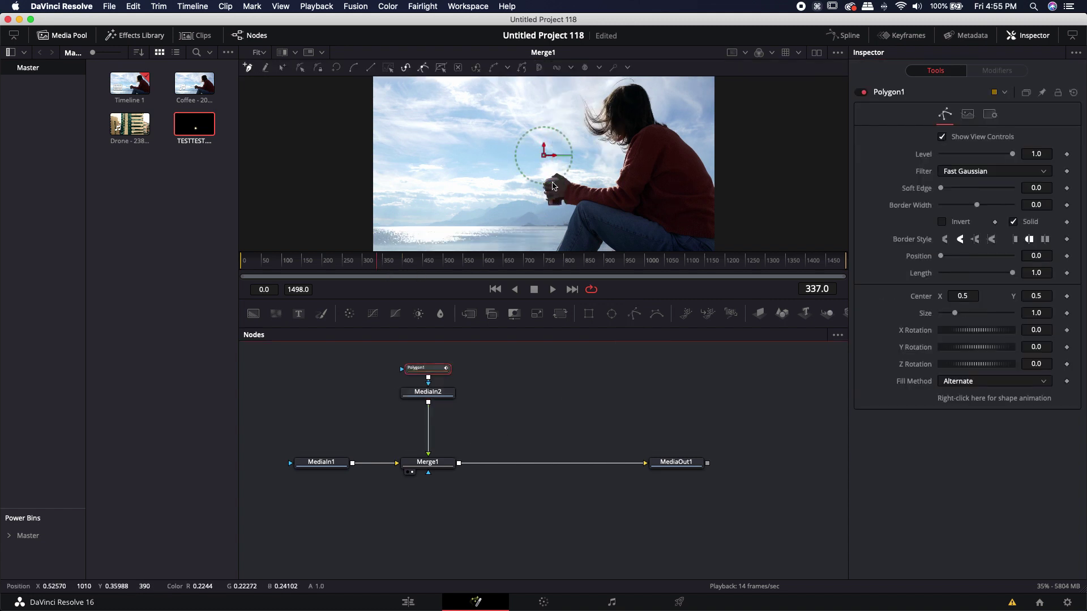
scroll(553, 188, "up", 3)
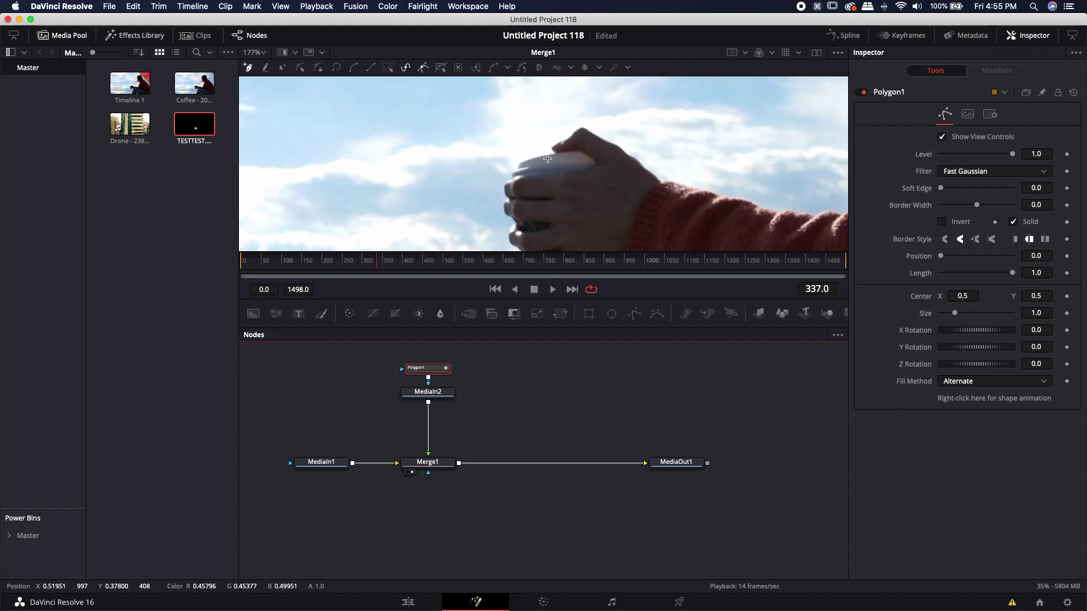
left_click(514, 176)
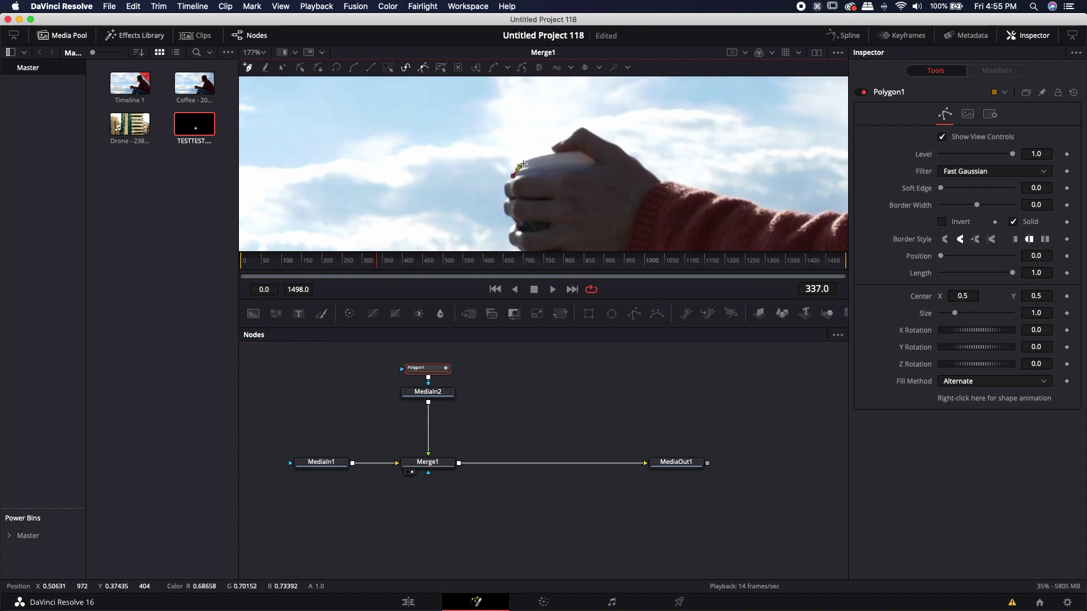
left_click(527, 163)
left_click(546, 157)
left_click(563, 153)
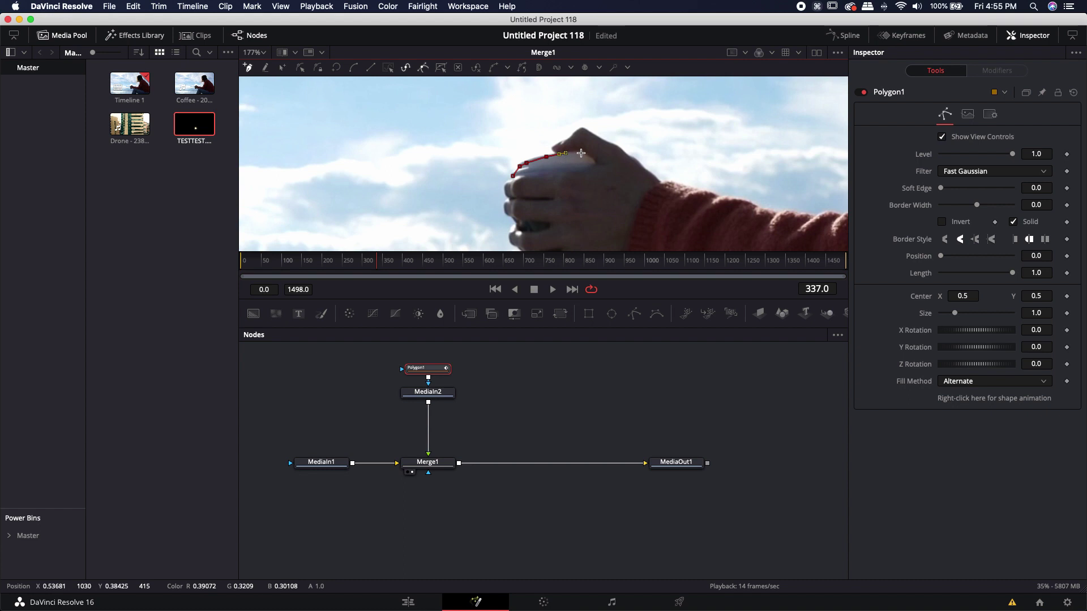
left_click(580, 153)
left_click(710, 135)
Continue the polygon around the sky above the image and close it back at the cup, enclosing the meteor's path.
scroll(710, 136, "down", 5)
left_click(770, 213)
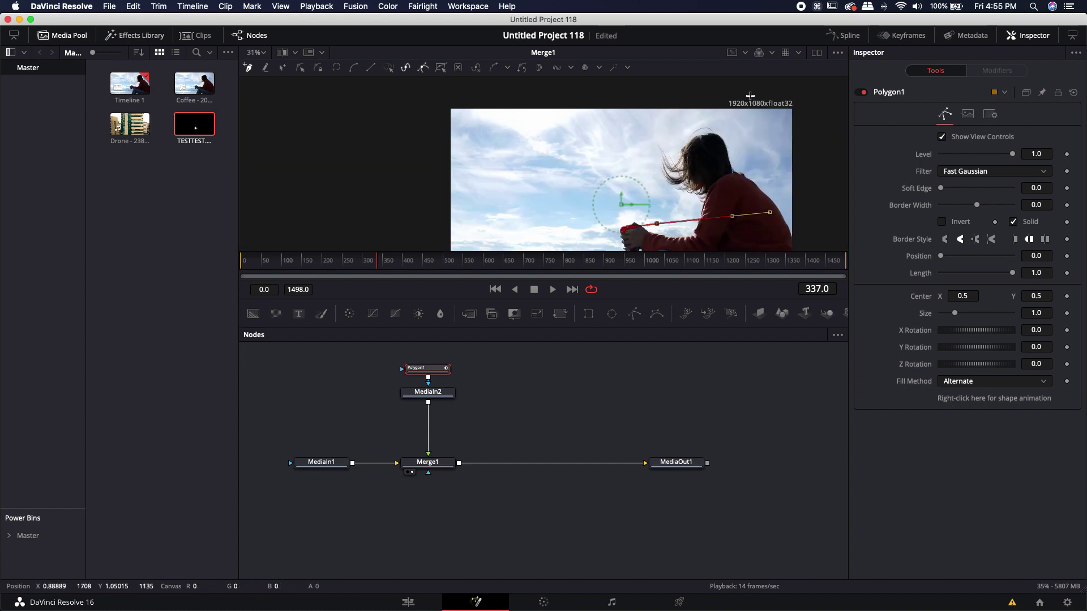
left_click(750, 93)
left_click(506, 172)
left_click(483, 213)
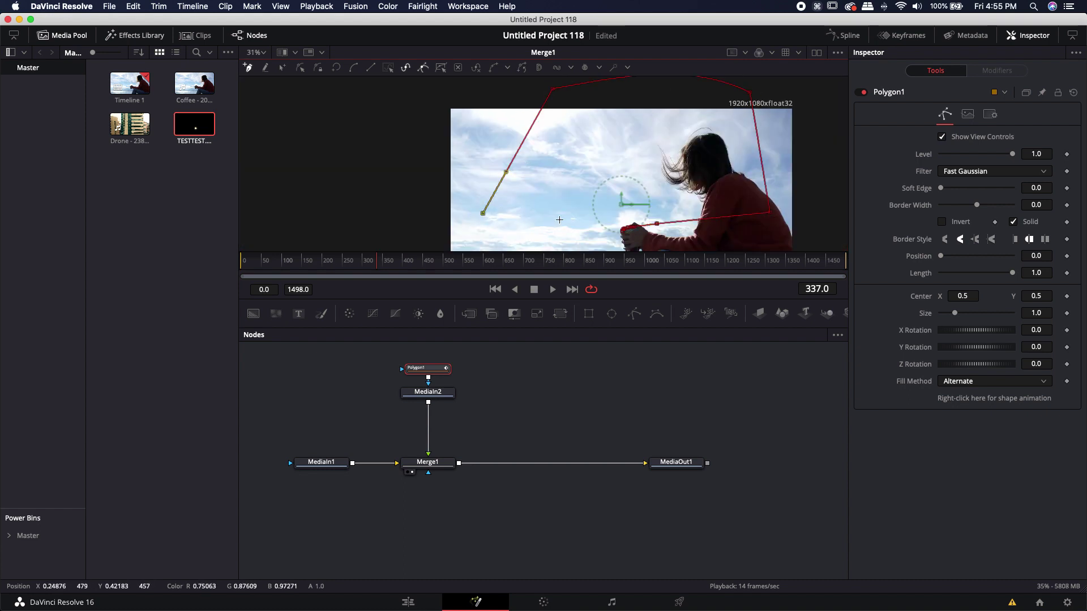
scroll(575, 189, "down", 5)
left_click(576, 187)
left_click(600, 178)
left_click(608, 169)
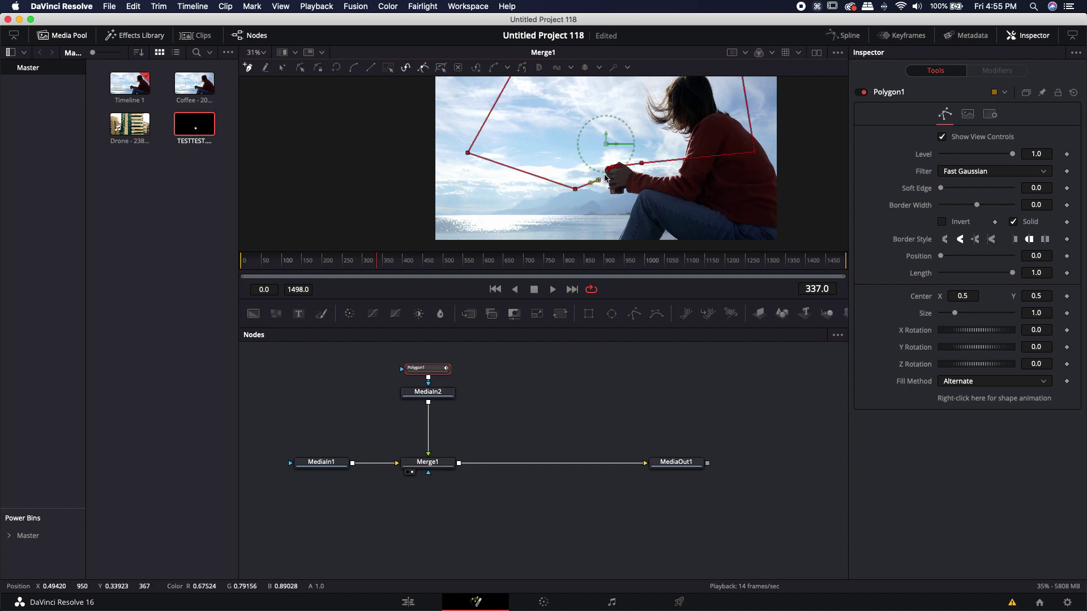
scroll(623, 172, "up", 6)
scroll(632, 173, "down", 3)
scroll(705, 188, "right", 2)
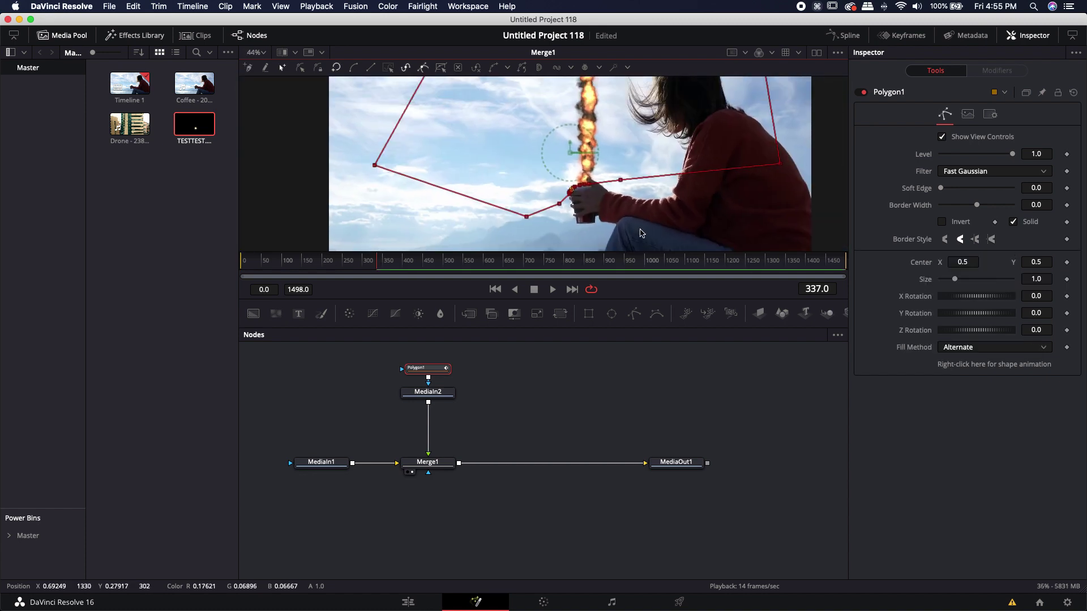
Hide the on-screen mask controls and play the composite to check the meteor against the cup and hands.
key("ctrl+k")
key("space")
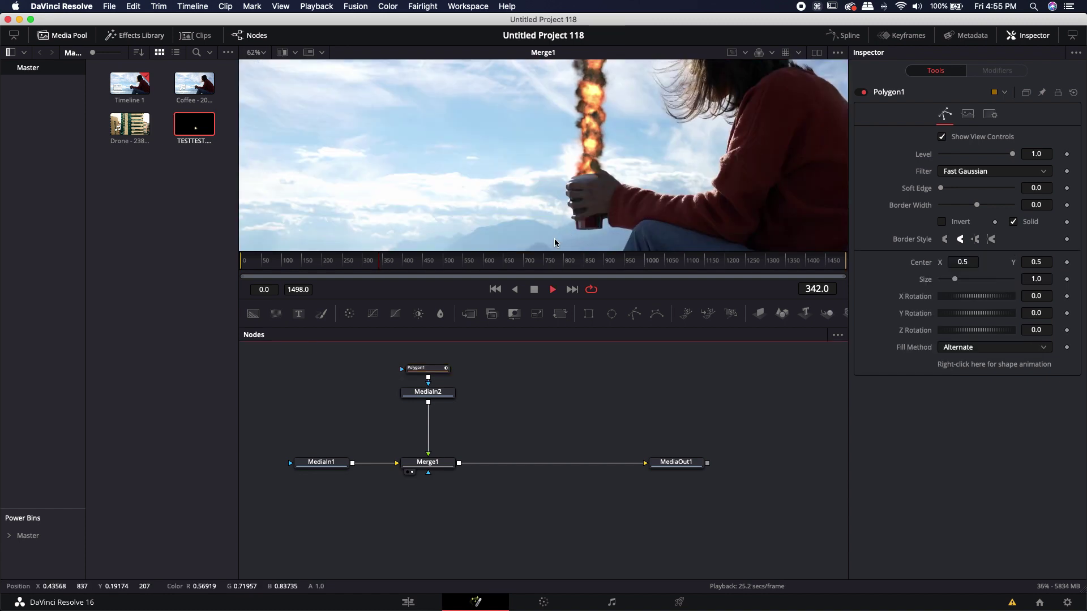
key("space")
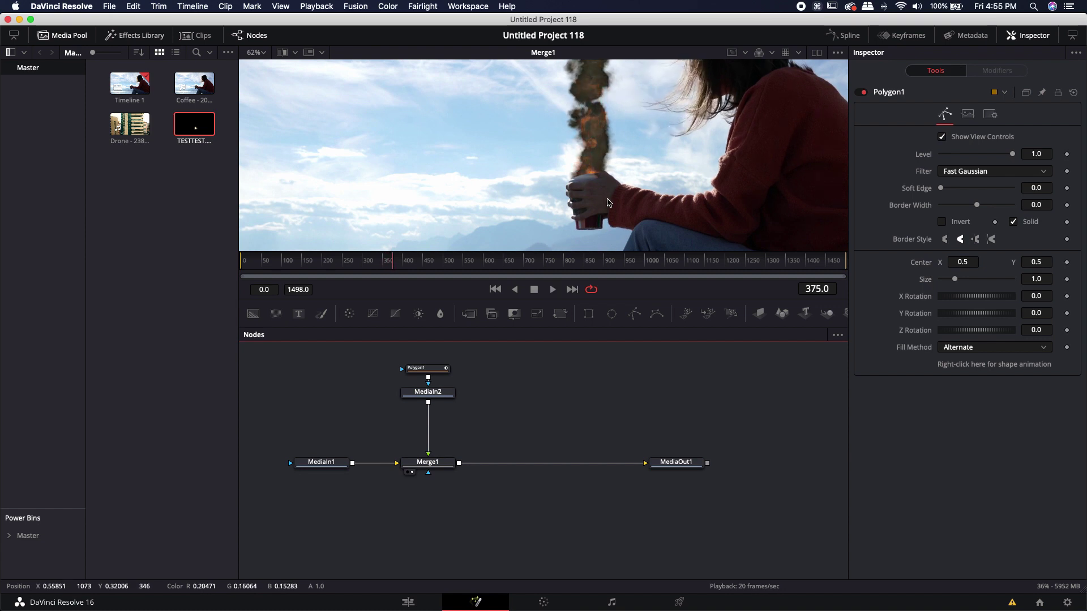
scroll(614, 195, "down", 3)
key("space")
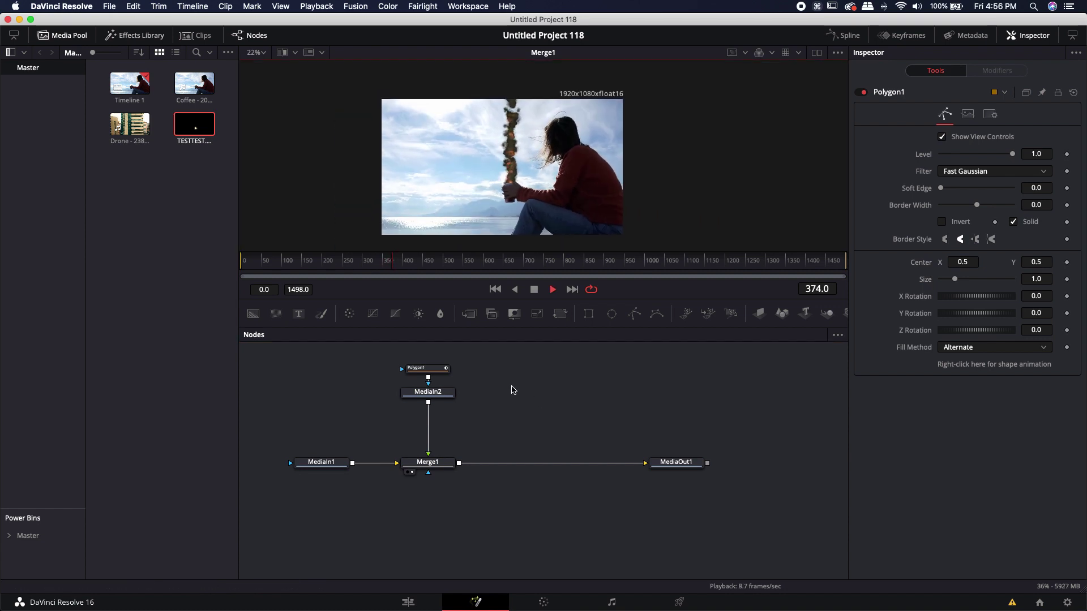
key("space")
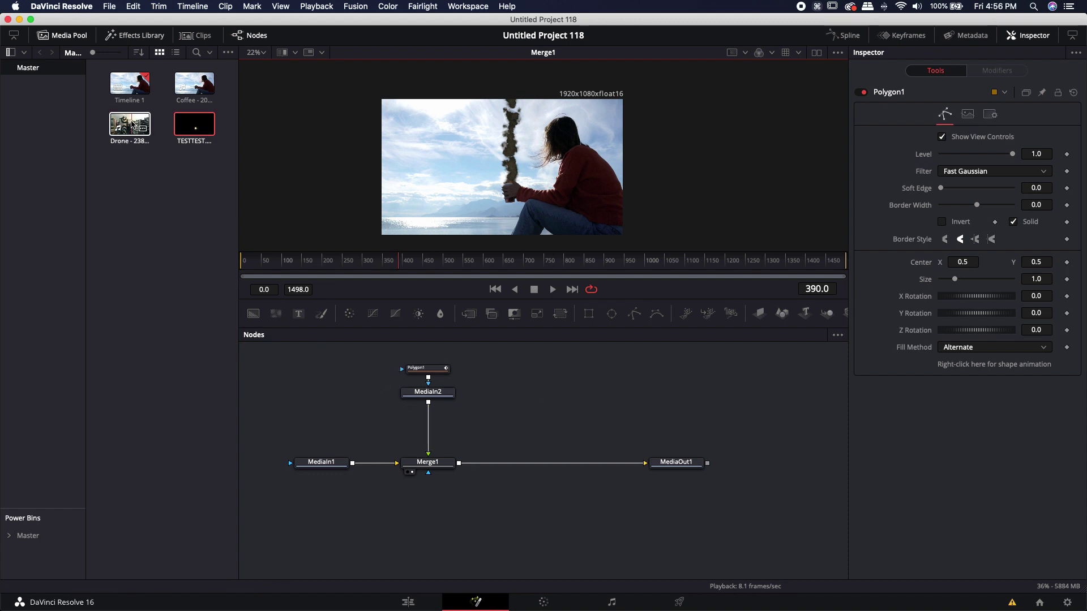
On the Edit page, replace the Coffee clip on Video 1 with Drone - 23848.mp4.
key("shift+4")
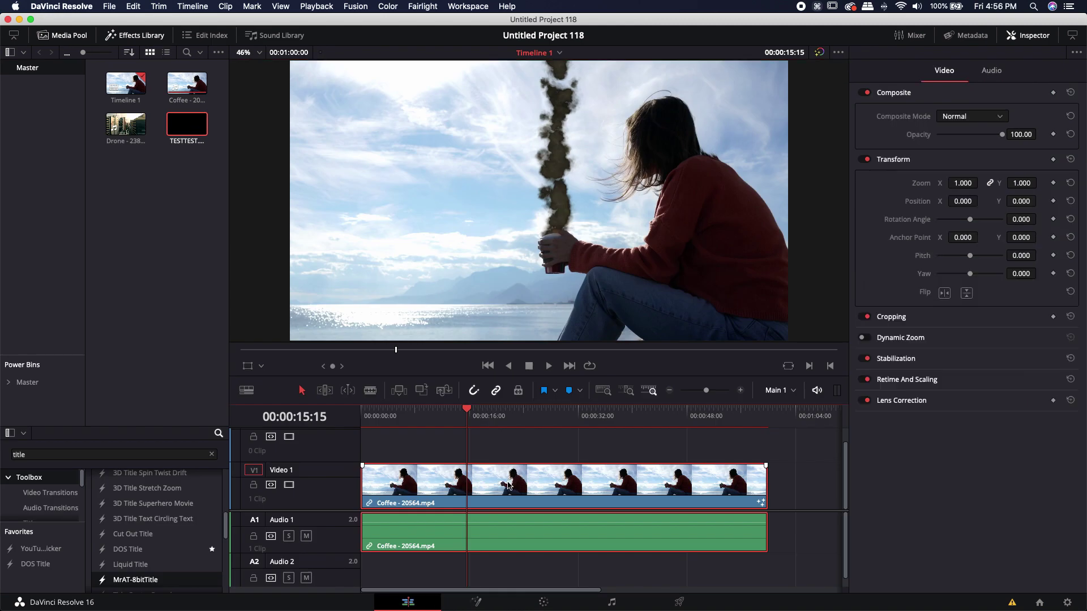
key("BackSpace")
left_click_drag(125, 129, 384, 496)
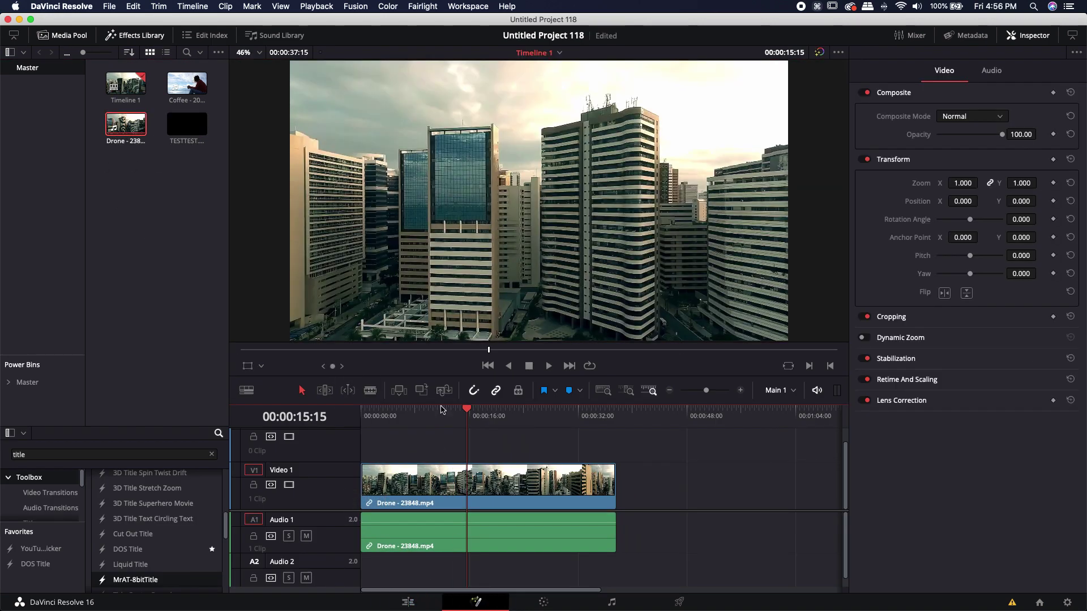
On the Fusion page, save the drone clip's frame 468 as an image named city on the Desktop.
key("shift+5")
right_click(527, 157)
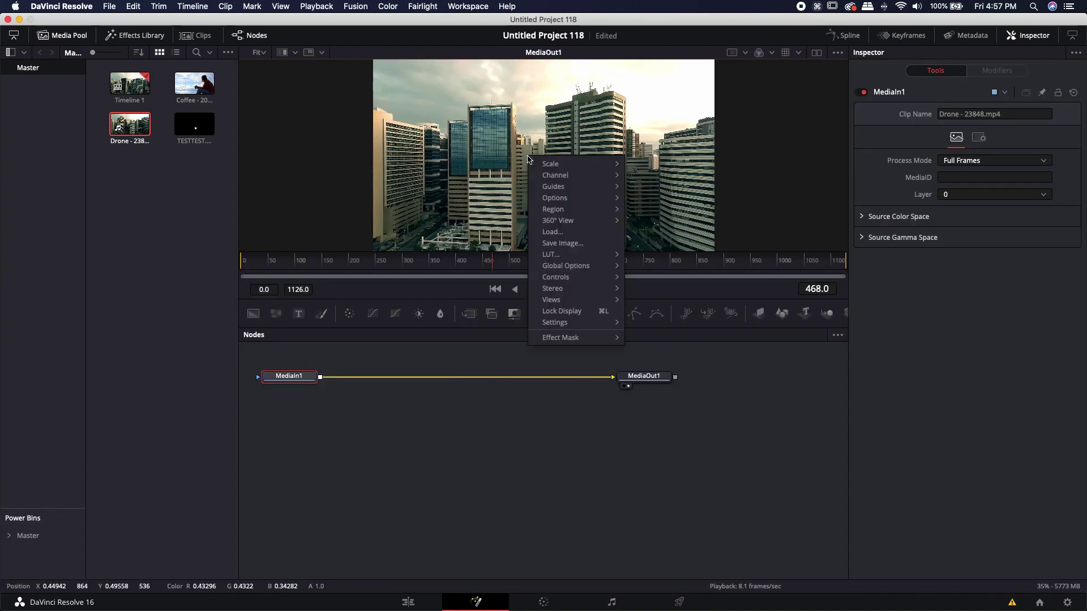
left_click(558, 244)
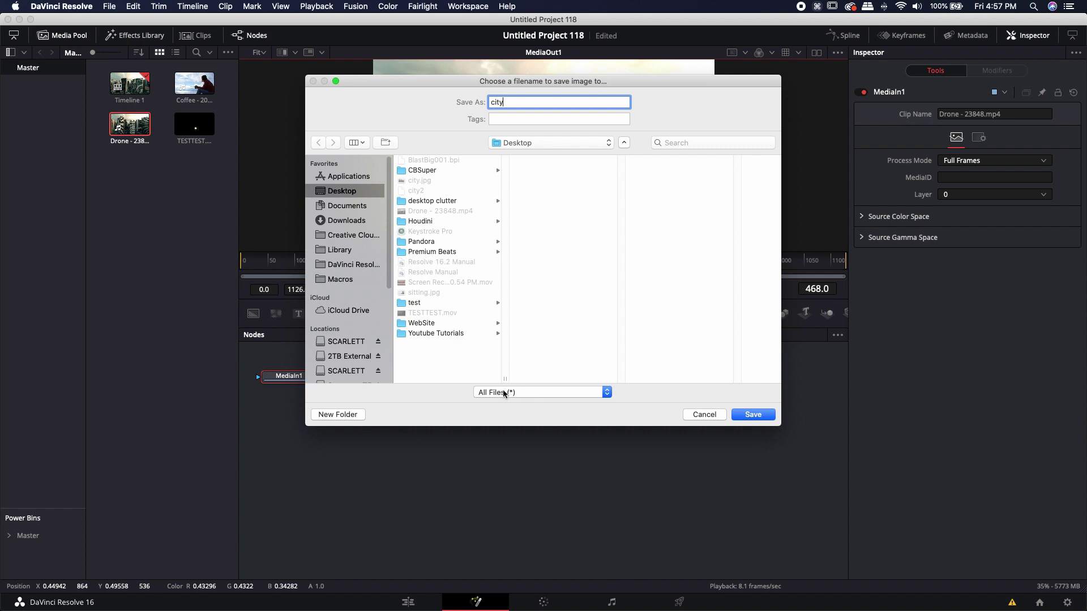
left_click(505, 392)
left_click(491, 341)
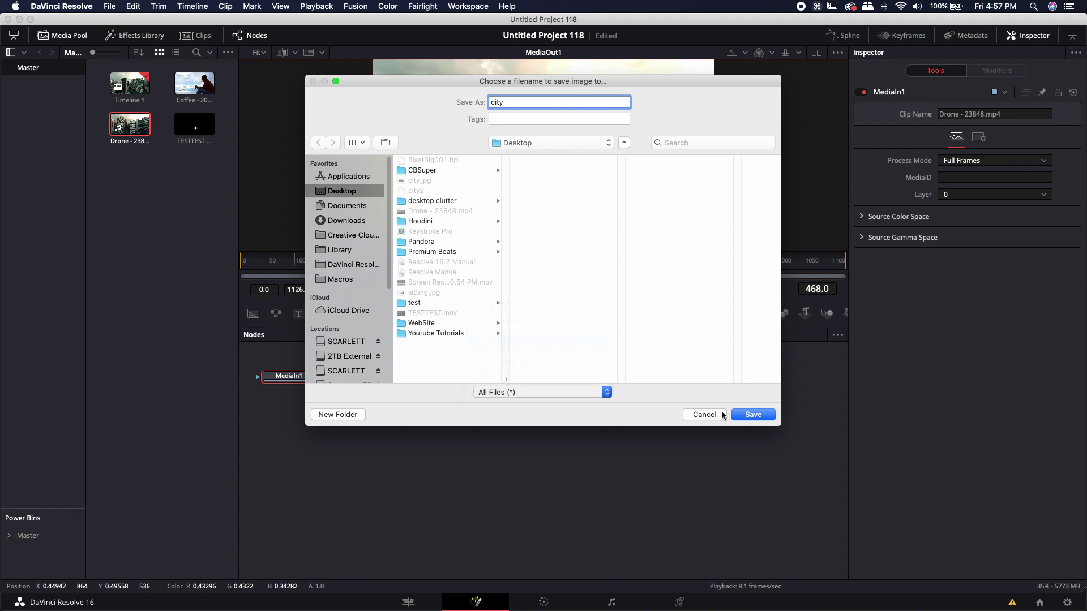
left_click(753, 415)
left_click(625, 154)
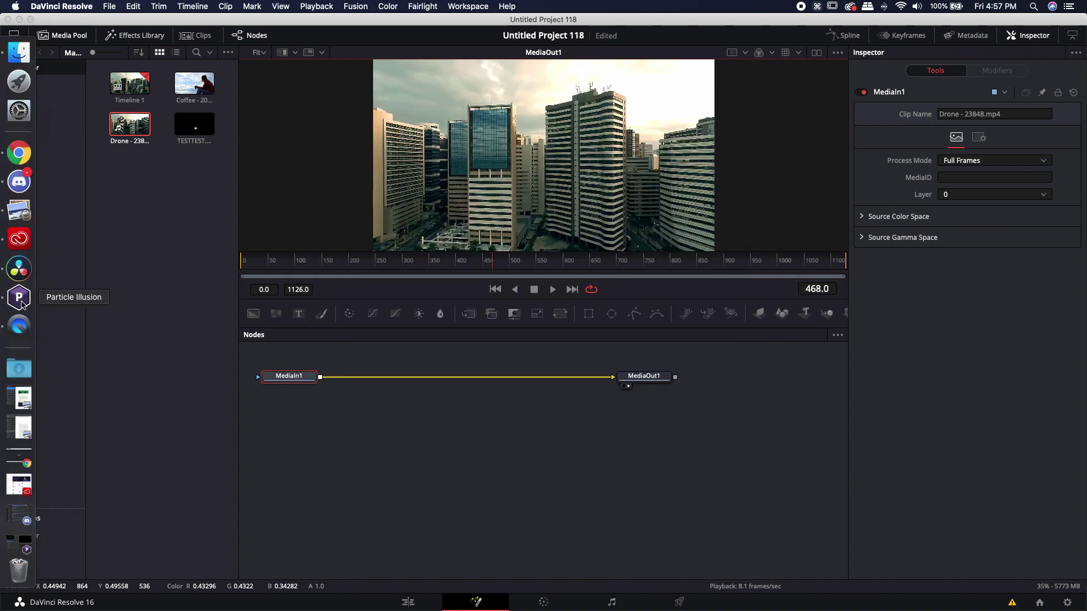
Switch to Particle Illusion, search the emitters for plate, and add BGPlate near the middle of the stage.
left_click(22, 291)
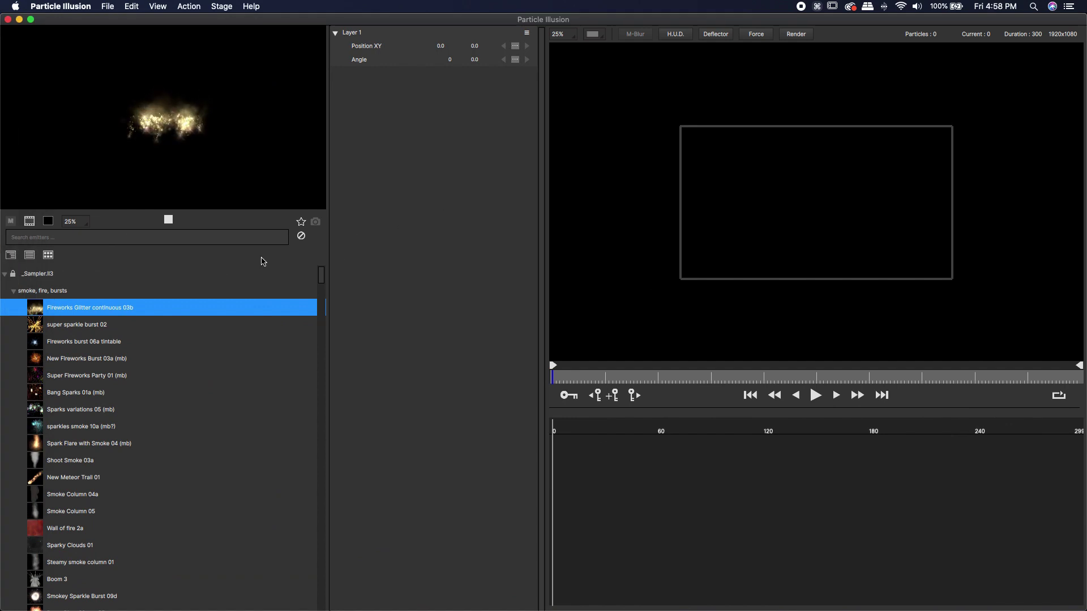
left_click(76, 237)
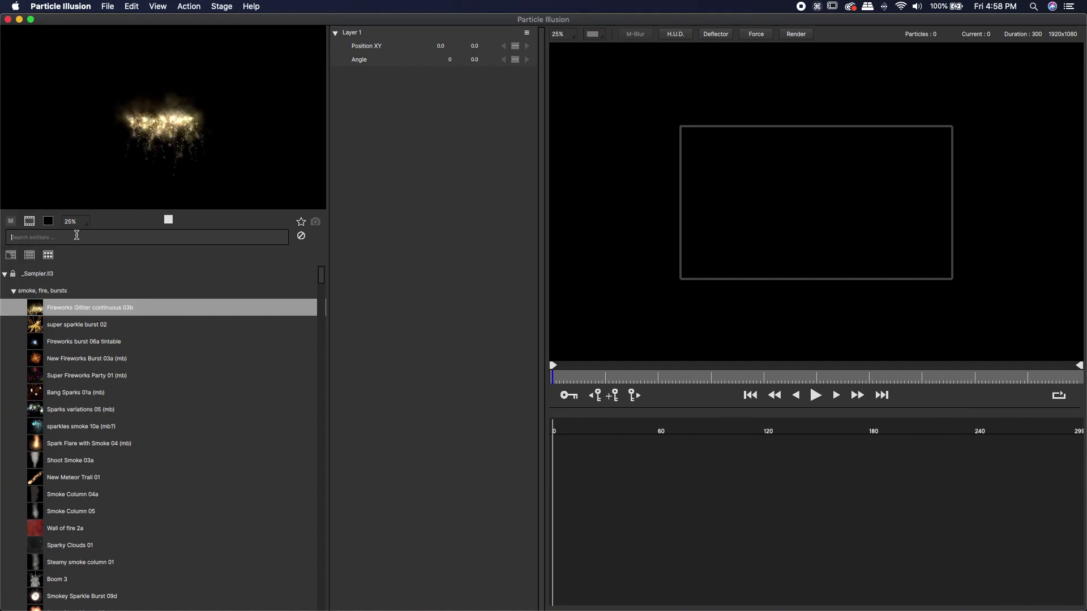
type("plate")
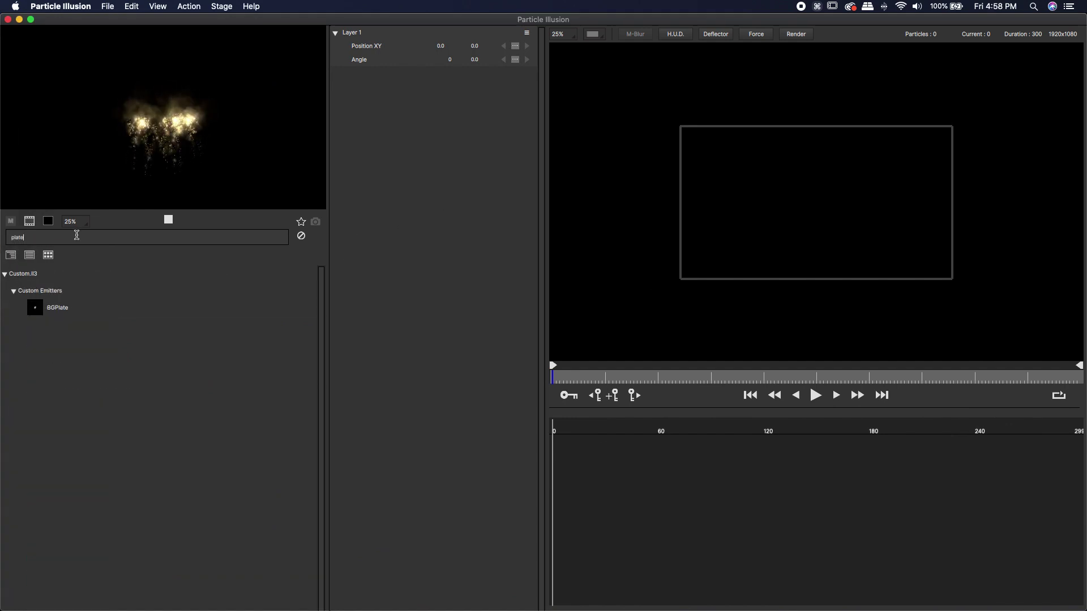
left_click_drag(66, 310, 804, 221)
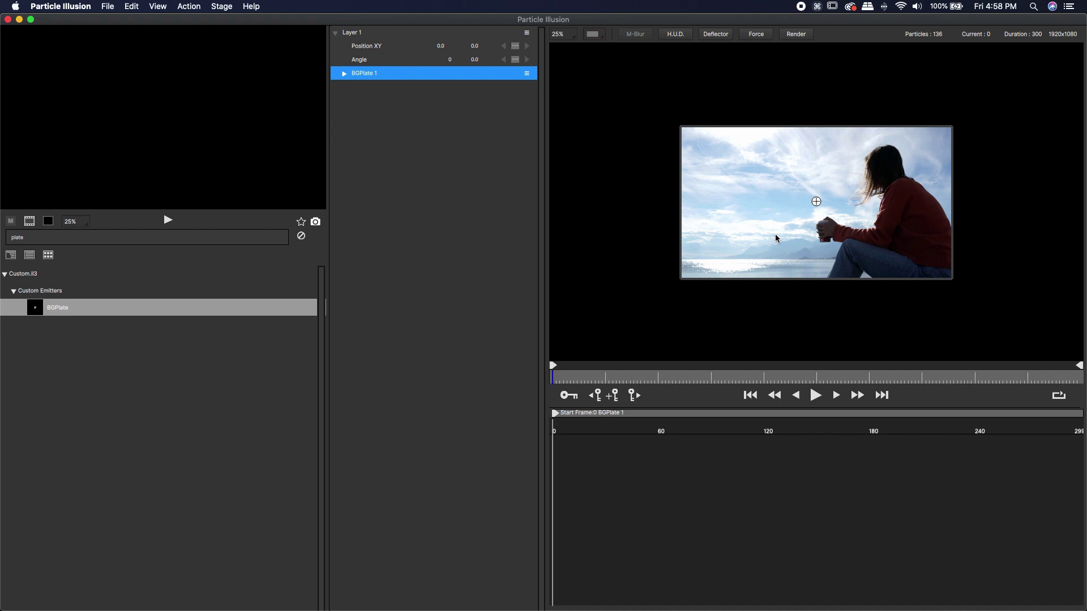
Open the shape image of BGPlate 1's New Particle Type in the Particle Shape Editor.
left_click(345, 74)
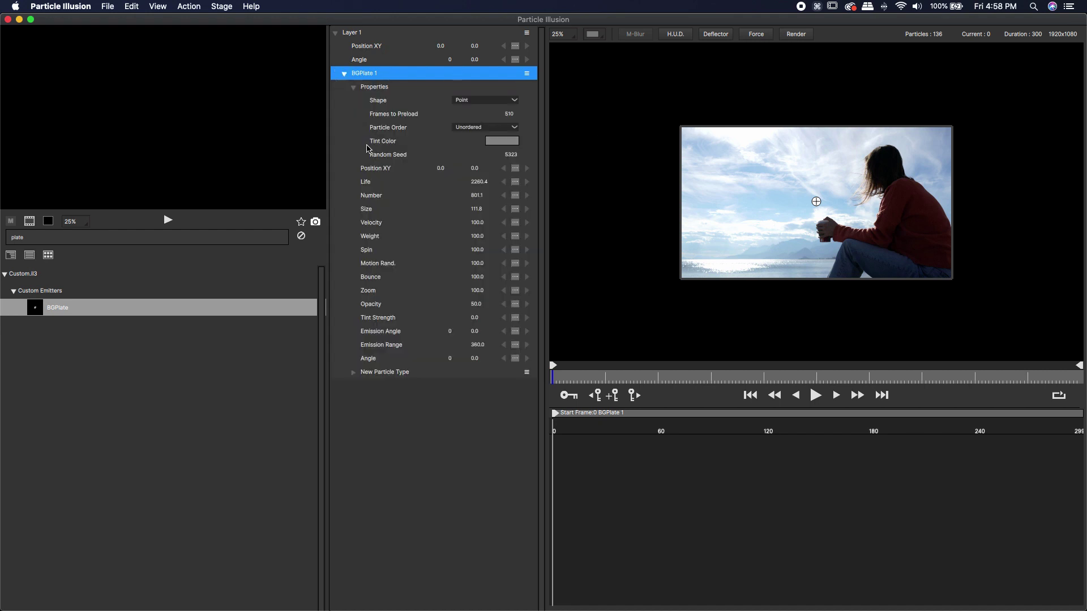
left_click(353, 372)
scroll(413, 303, "down", 2)
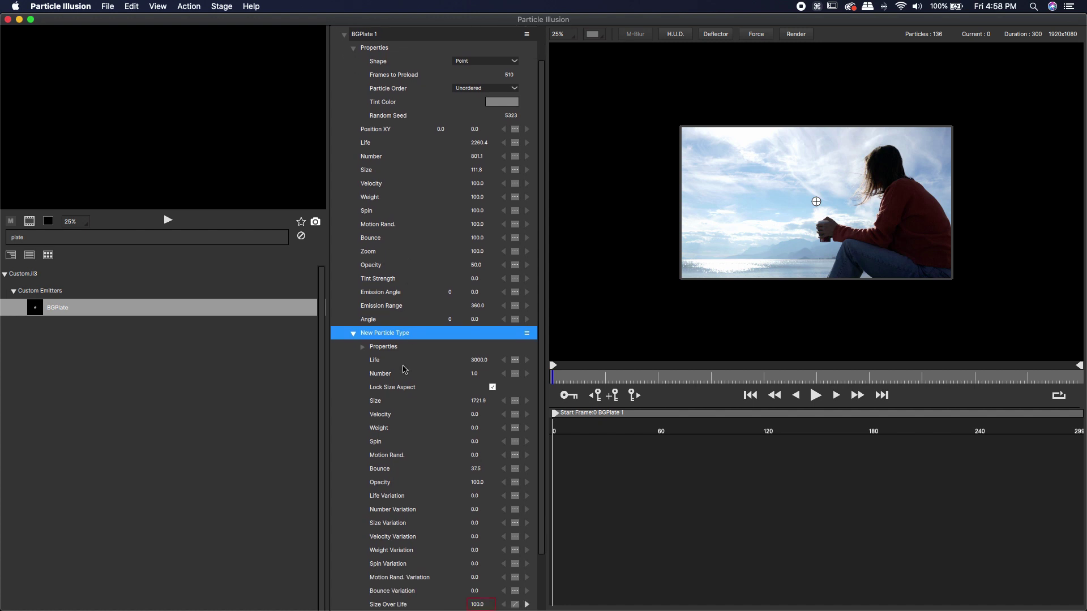
left_click(363, 347)
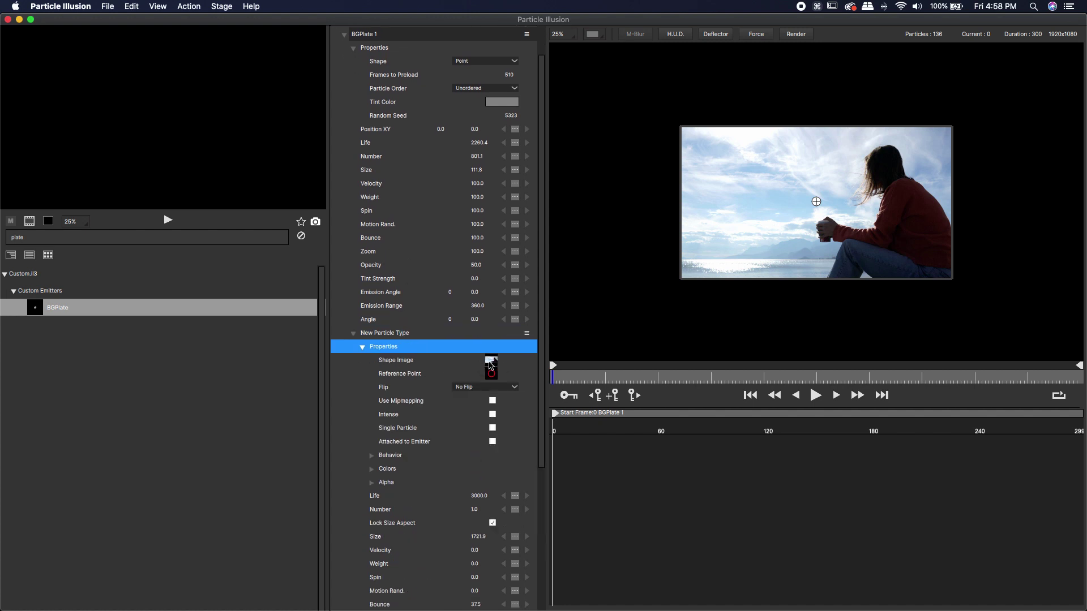
double_click(490, 362)
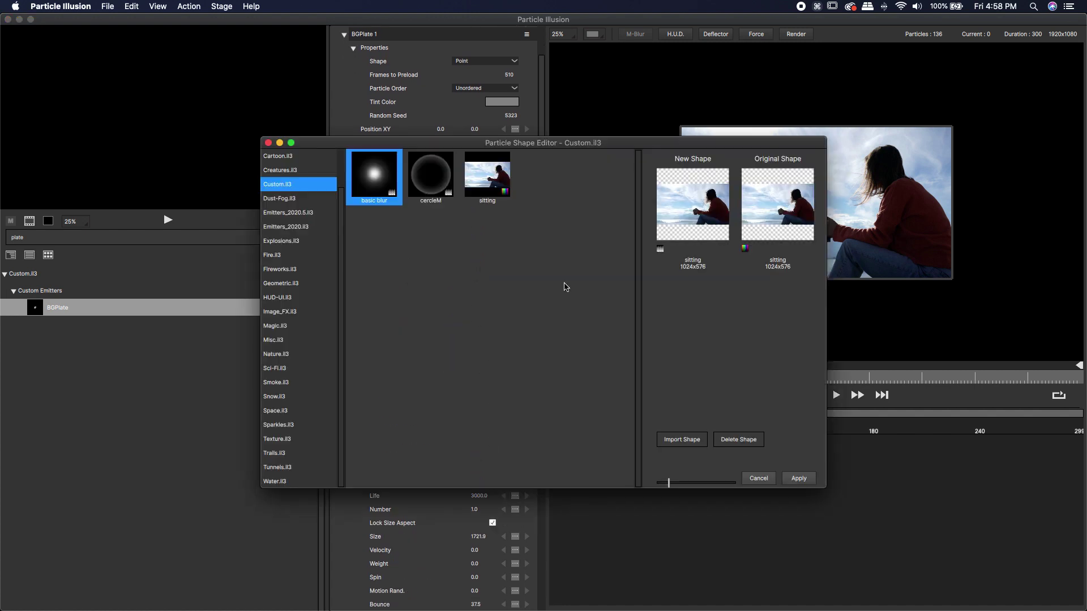
Import city.jpg from the Desktop as a Full Color shape scaled to 2048 and apply it to the background plate.
left_click(683, 441)
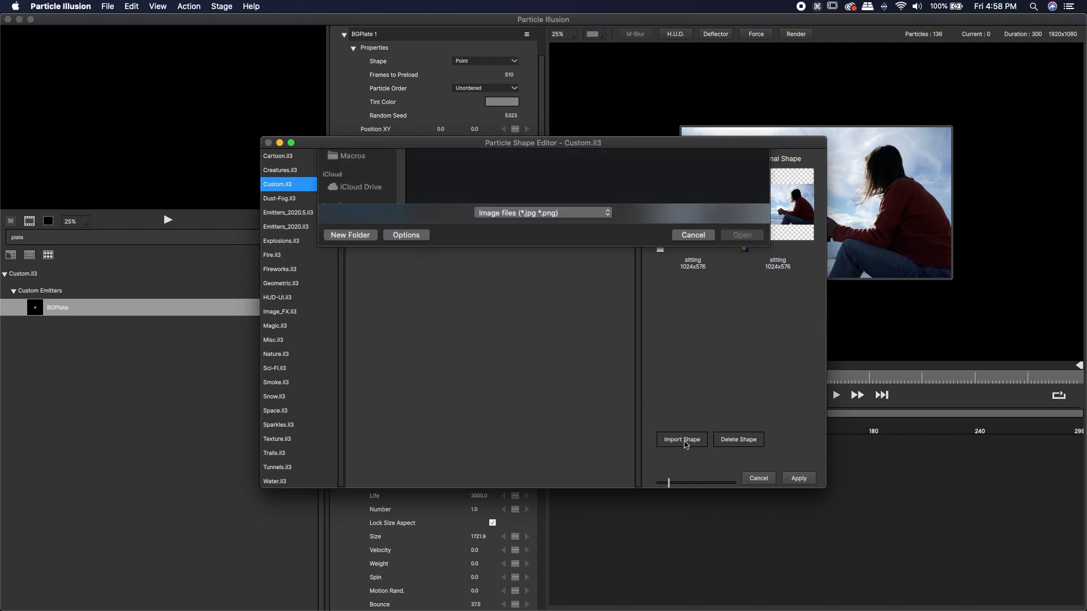
double_click(590, 190)
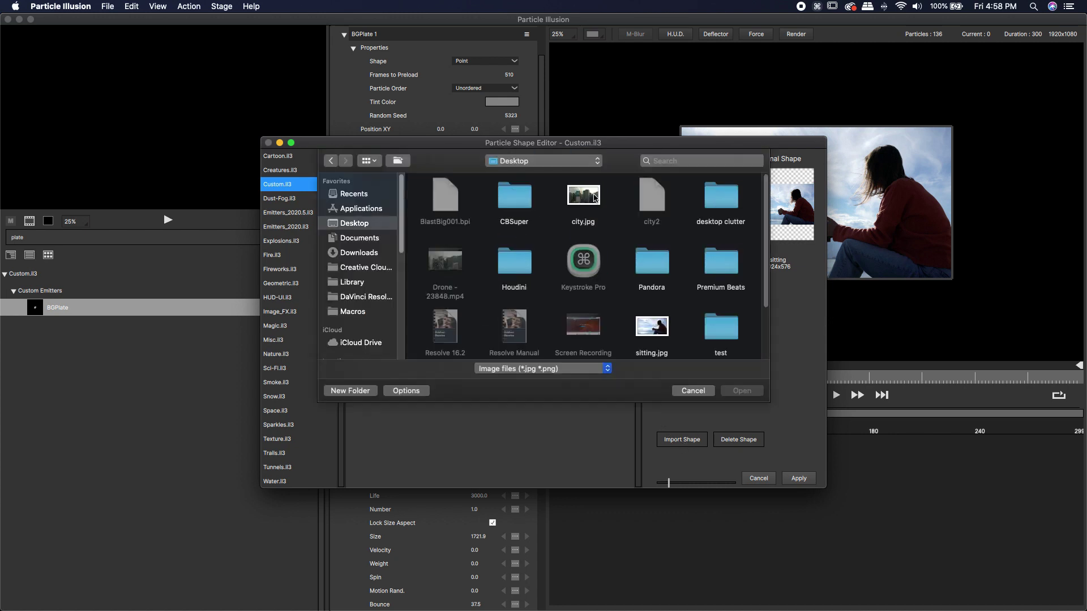
double_click(594, 197)
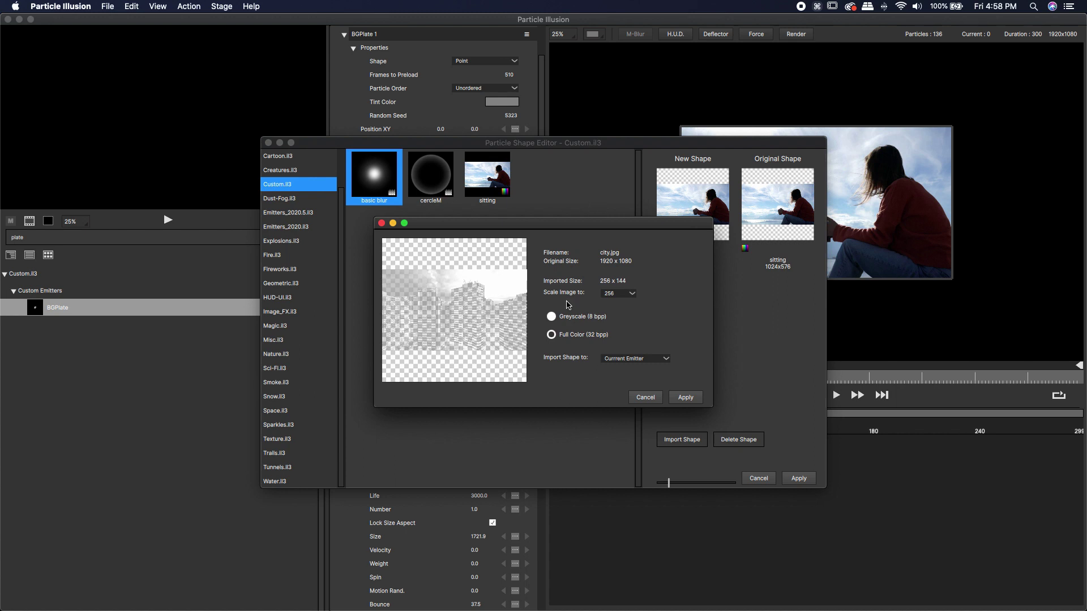
left_click(552, 335)
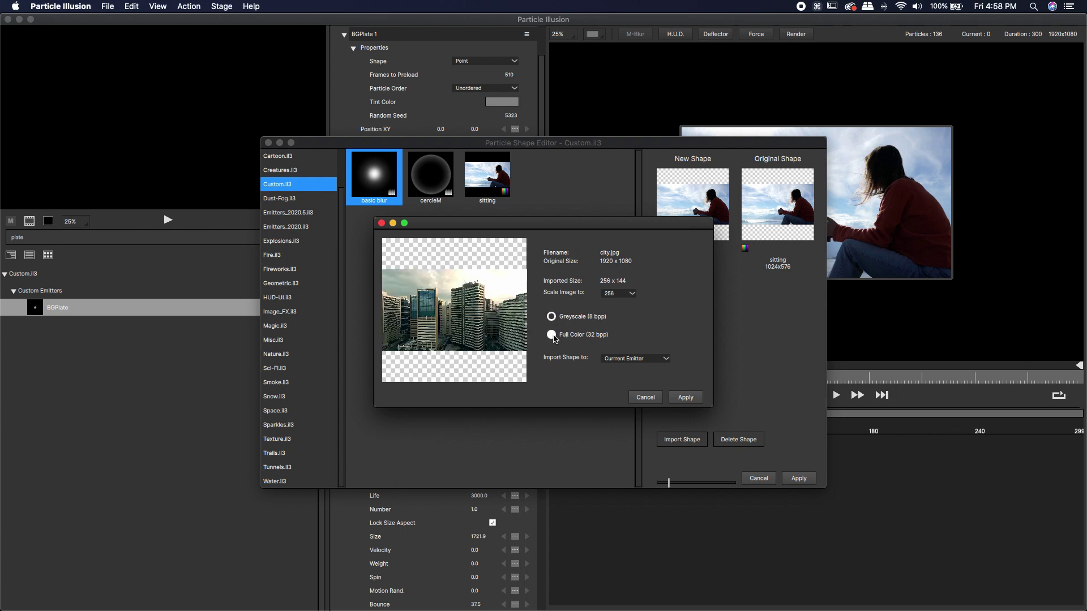
left_click(629, 295)
left_click(623, 378)
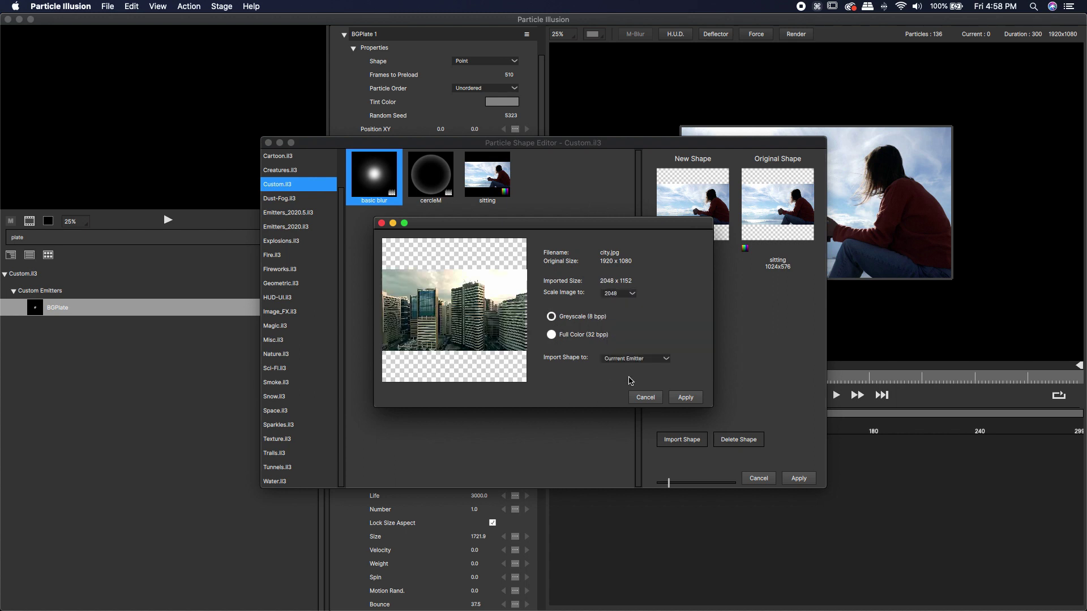
left_click(684, 398)
left_click(799, 478)
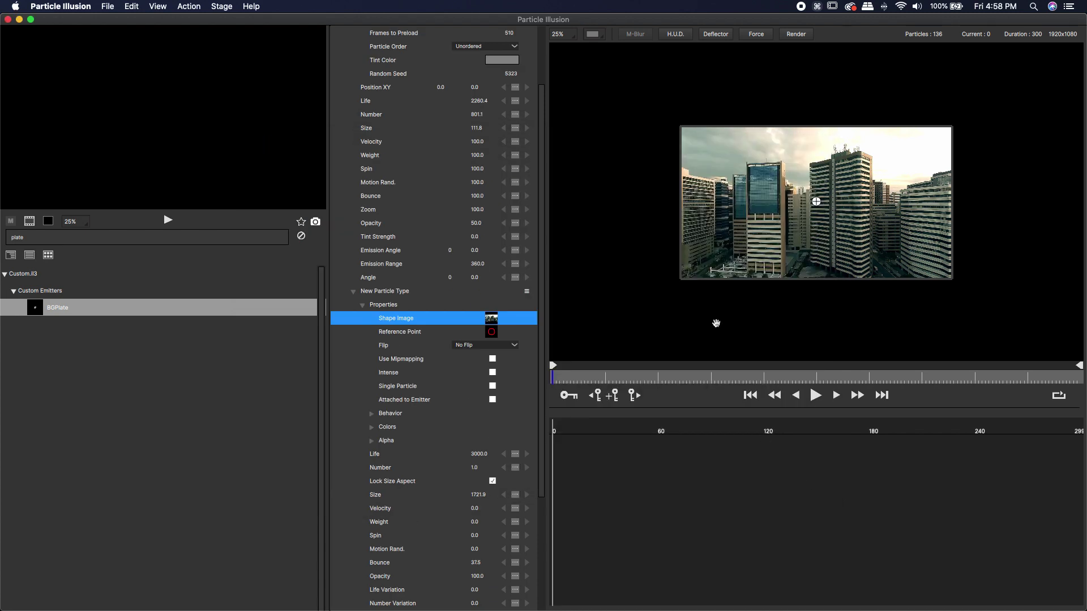